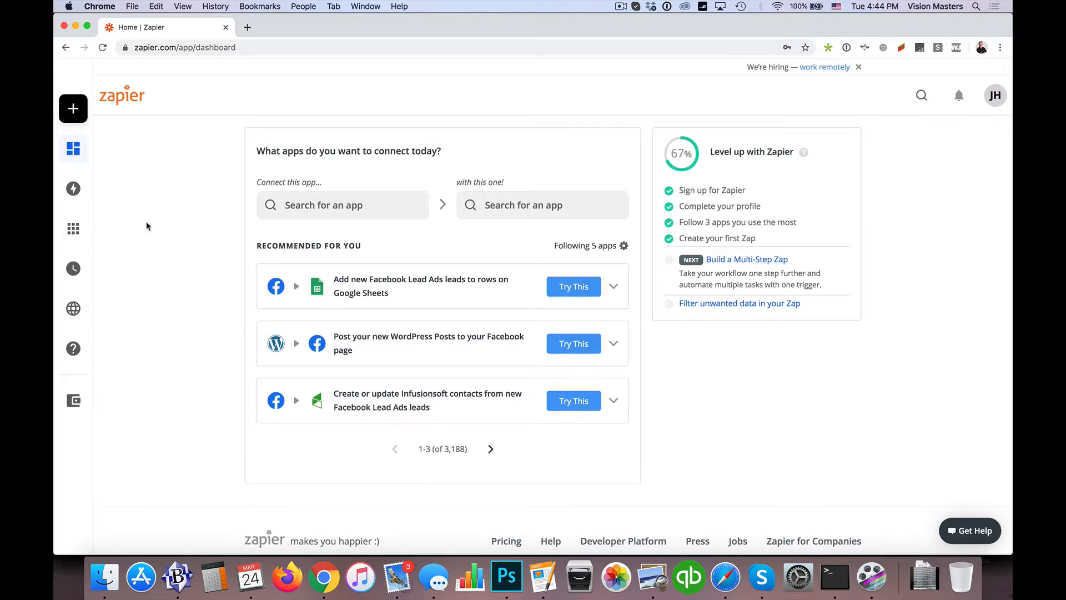
Create a new Zap from the Zaps page with Email Parser by Zapier as the trigger app
mouse_move(92, 196)
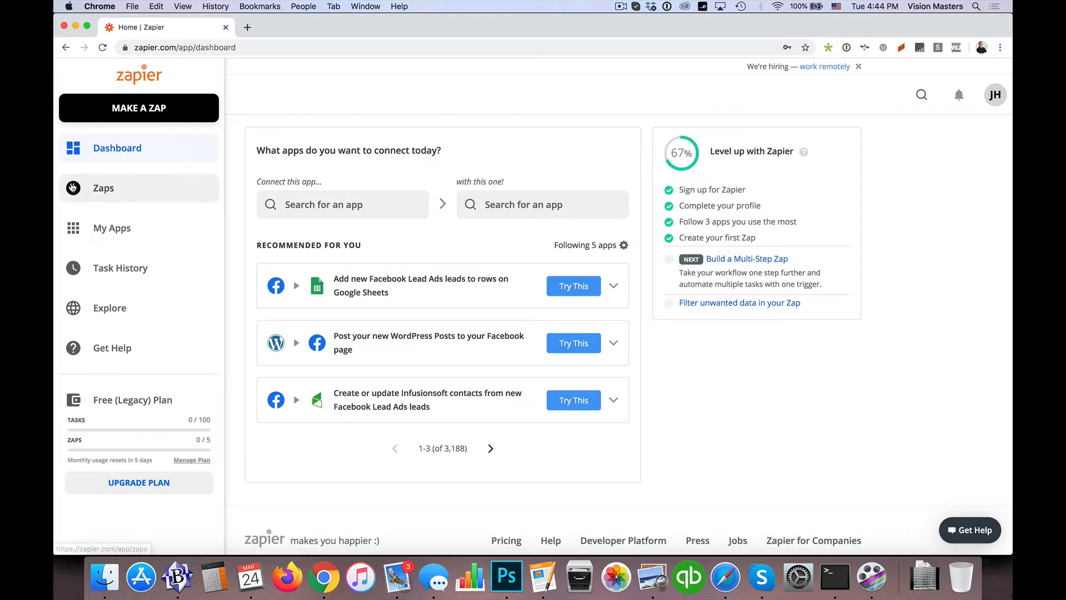
left_click(107, 192)
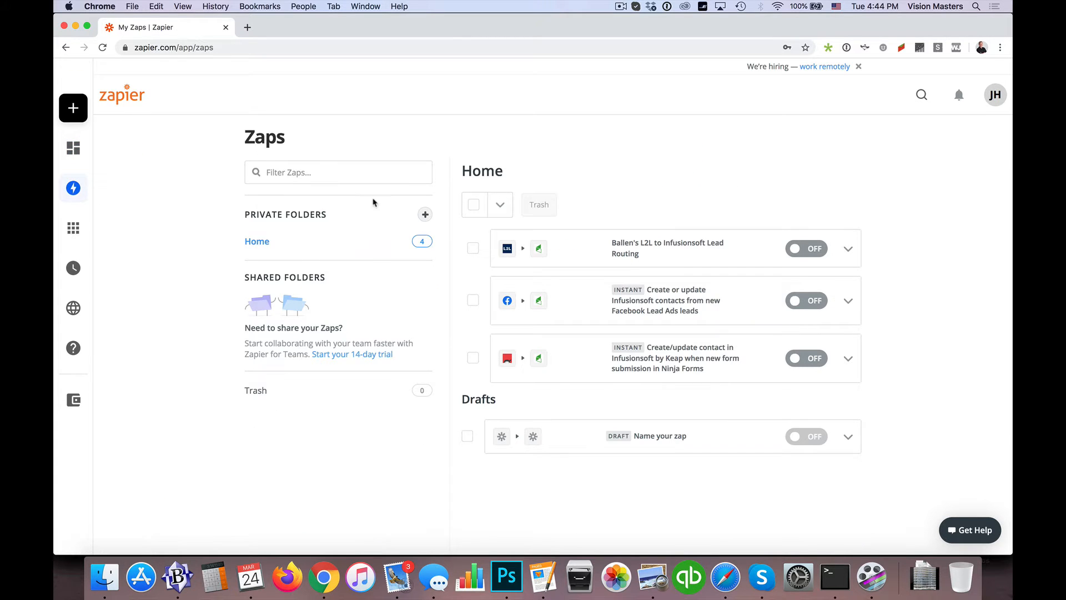
mouse_move(72, 123)
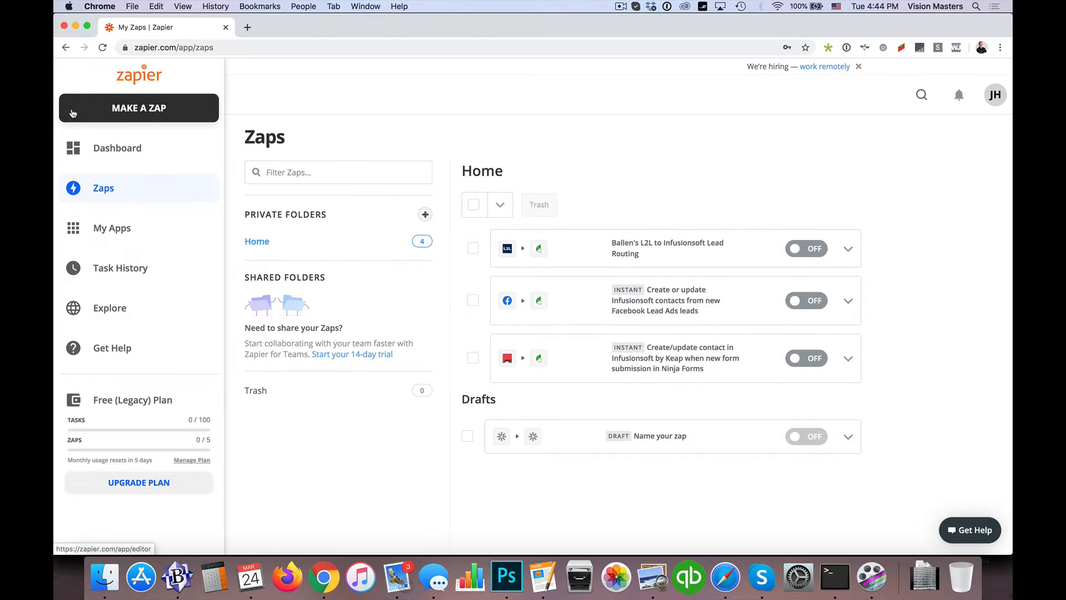
left_click(149, 114)
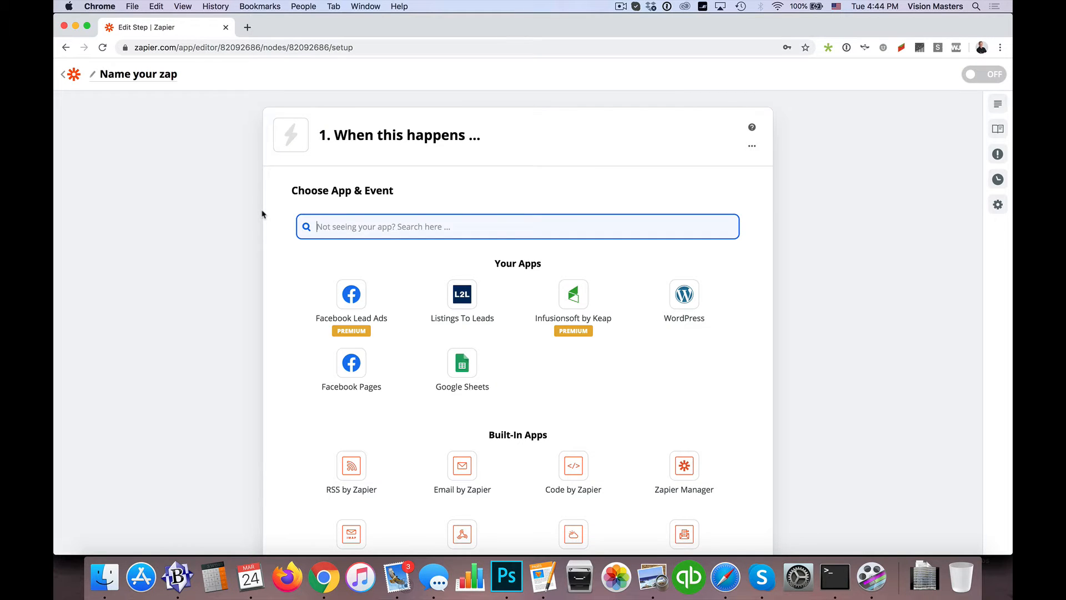
type("email")
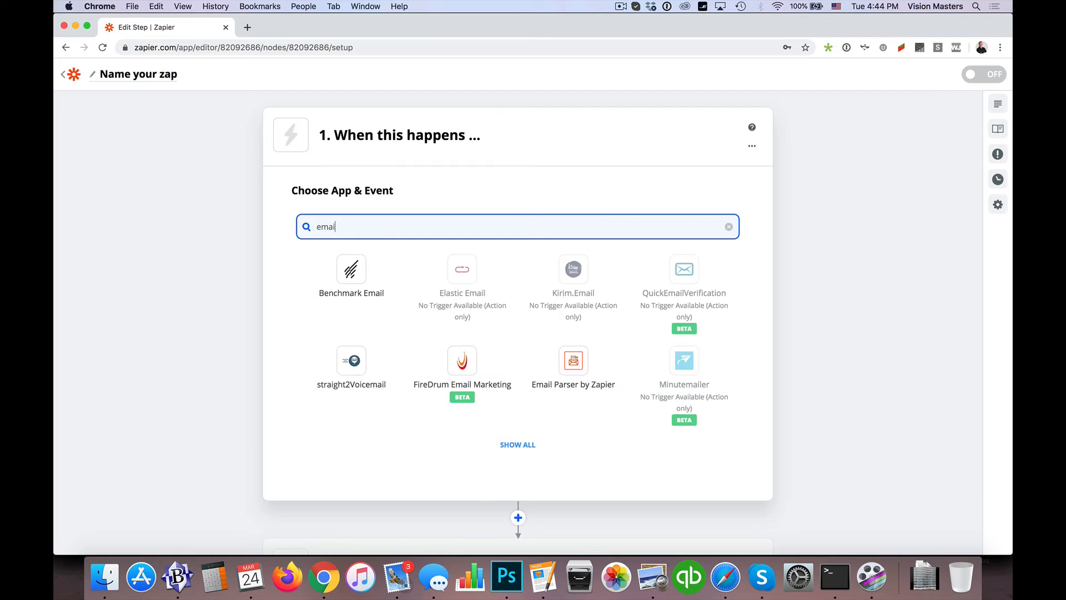
type("l")
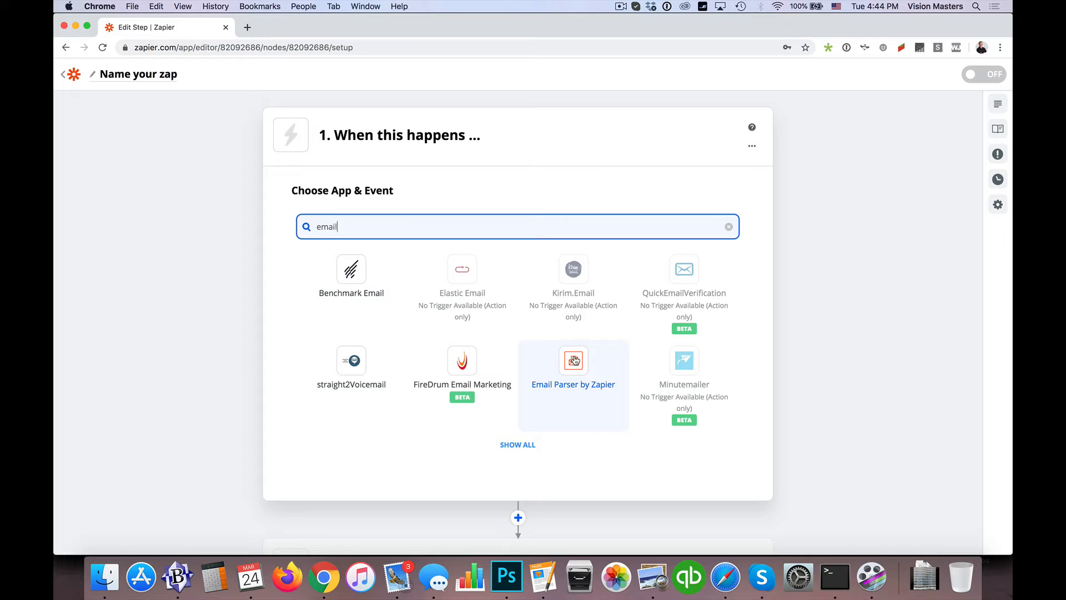
left_click(575, 361)
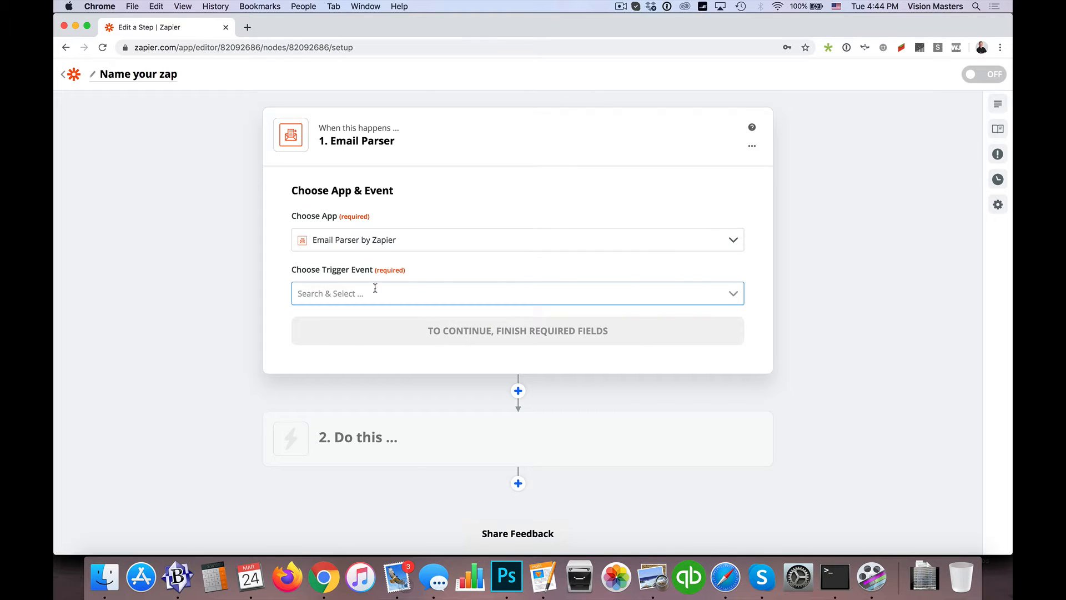
Set the trigger event to New Email and continue to the account selection
left_click(339, 290)
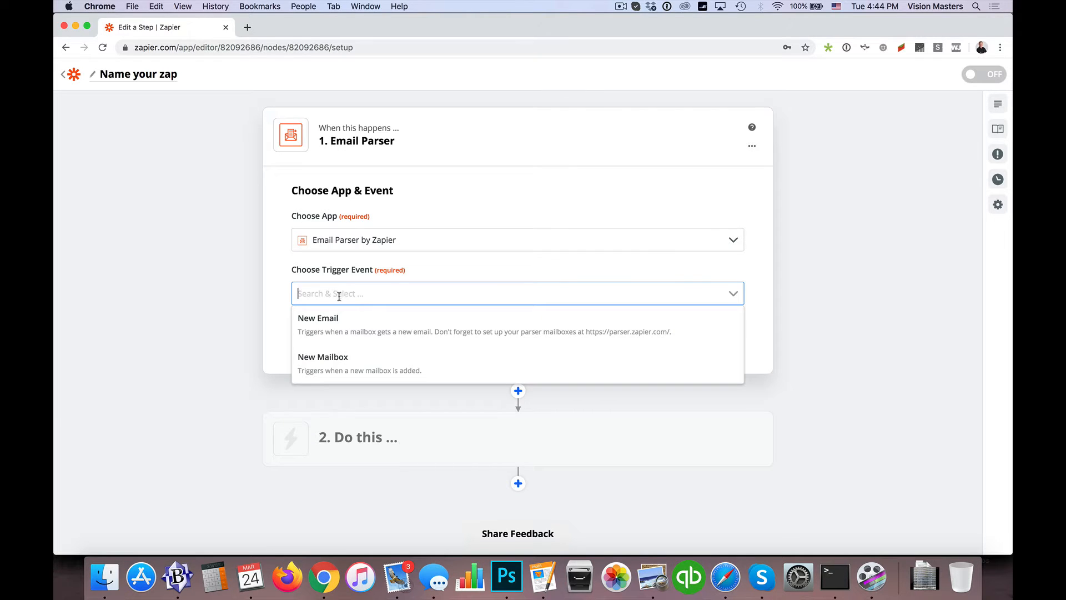
left_click(354, 332)
left_click(513, 330)
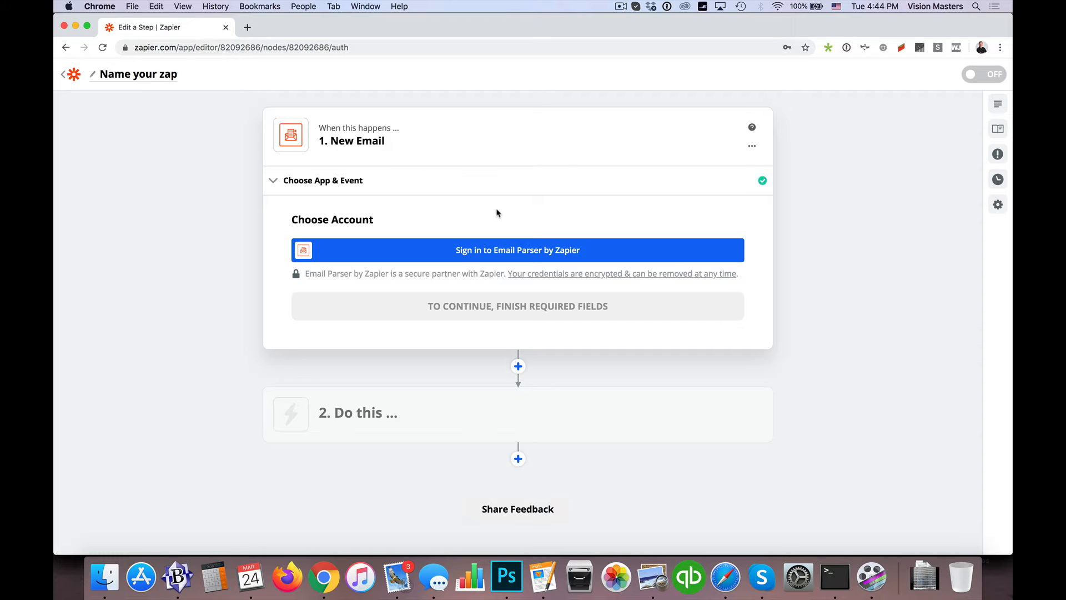
Sign in to Email Parser by Zapier with the Zapier account and authorize access in both directions
left_click(512, 254)
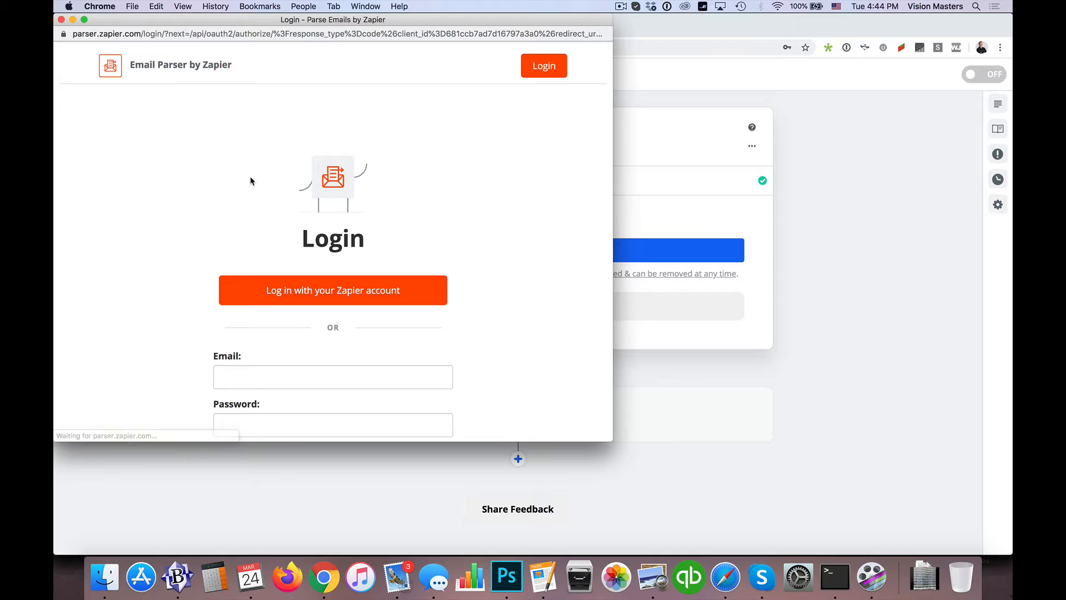
scroll(250, 180, "down", 3)
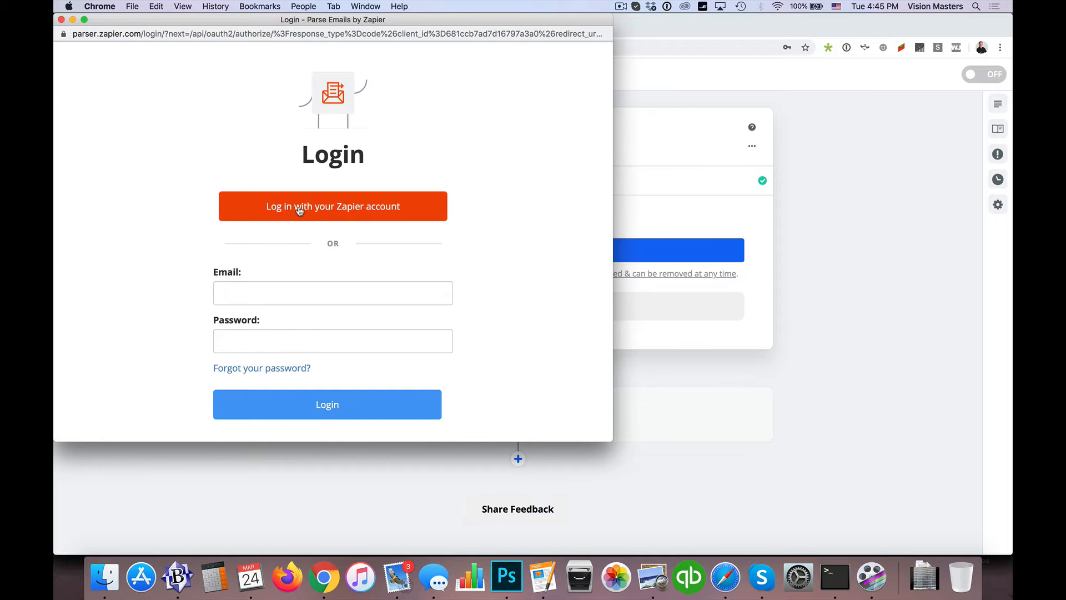
left_click(344, 213)
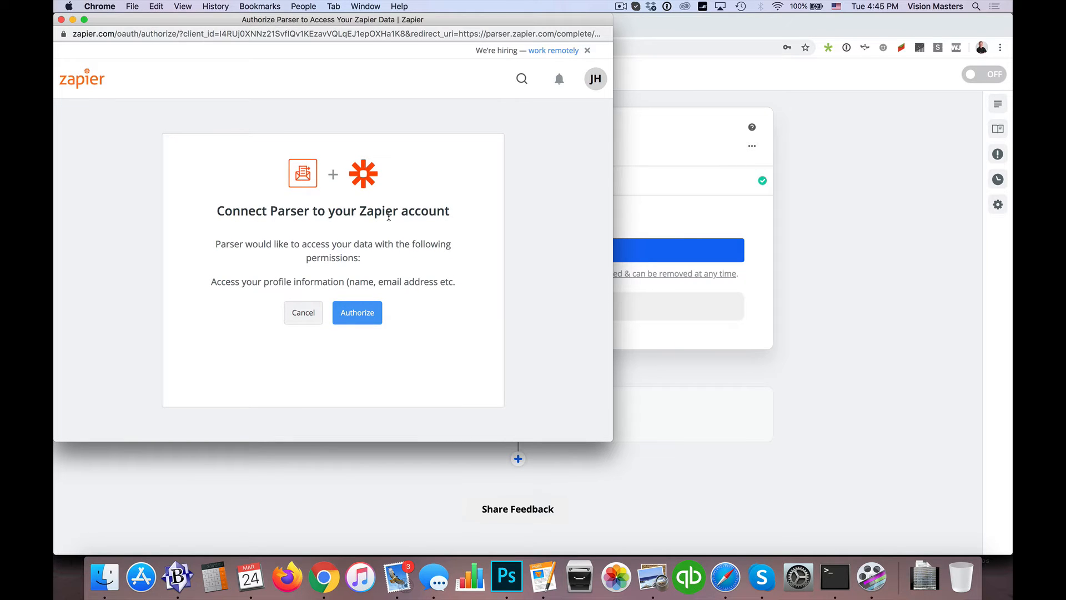
left_click(362, 313)
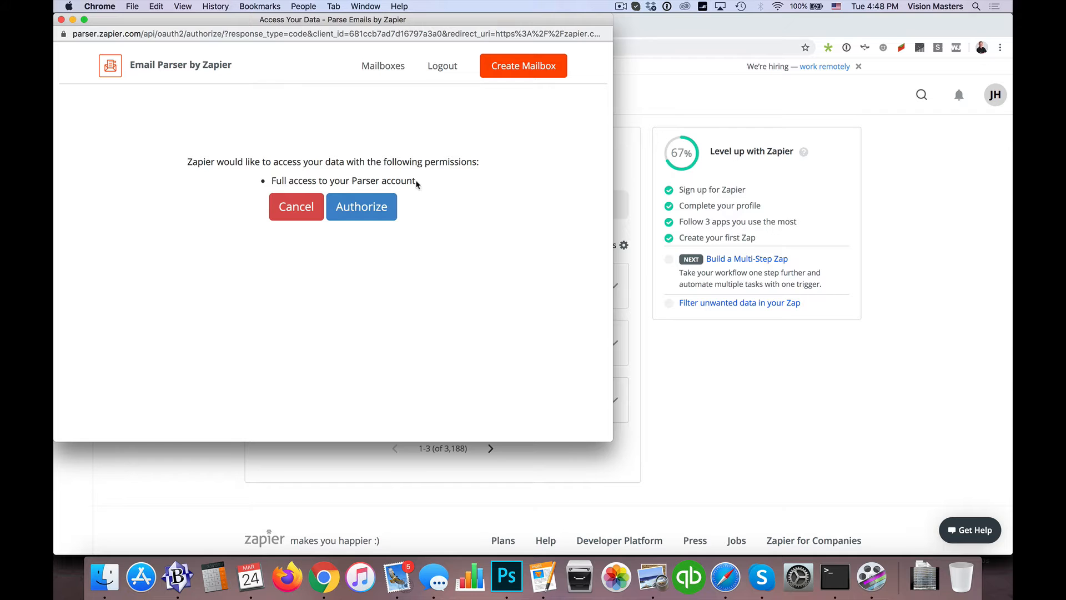
left_click(361, 206)
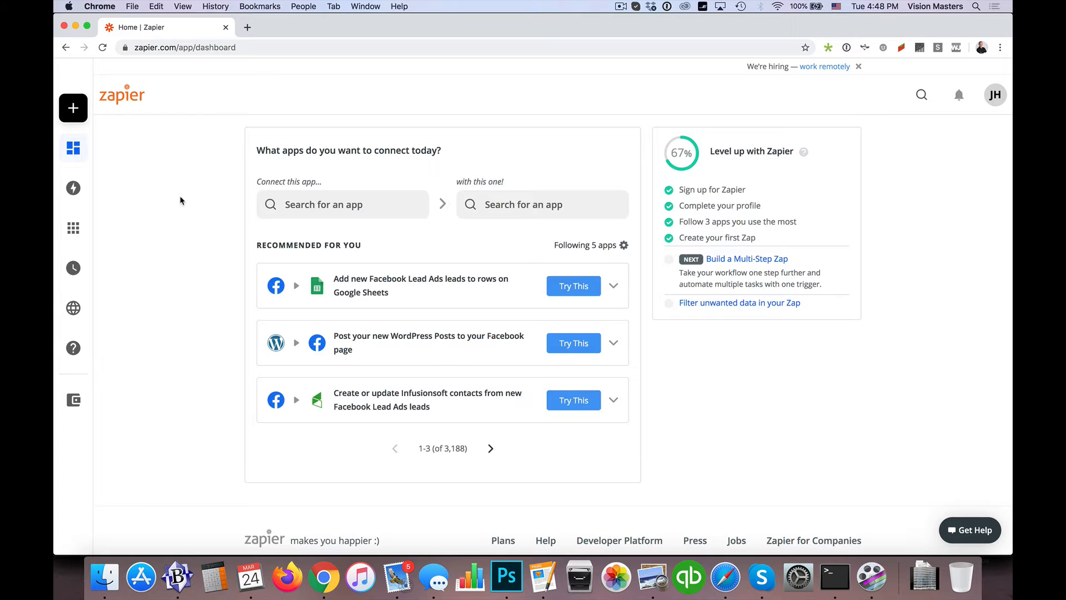
Go back to the Zaps list and reopen the New Email trigger of the unnamed Email Parser Zap
mouse_move(89, 151)
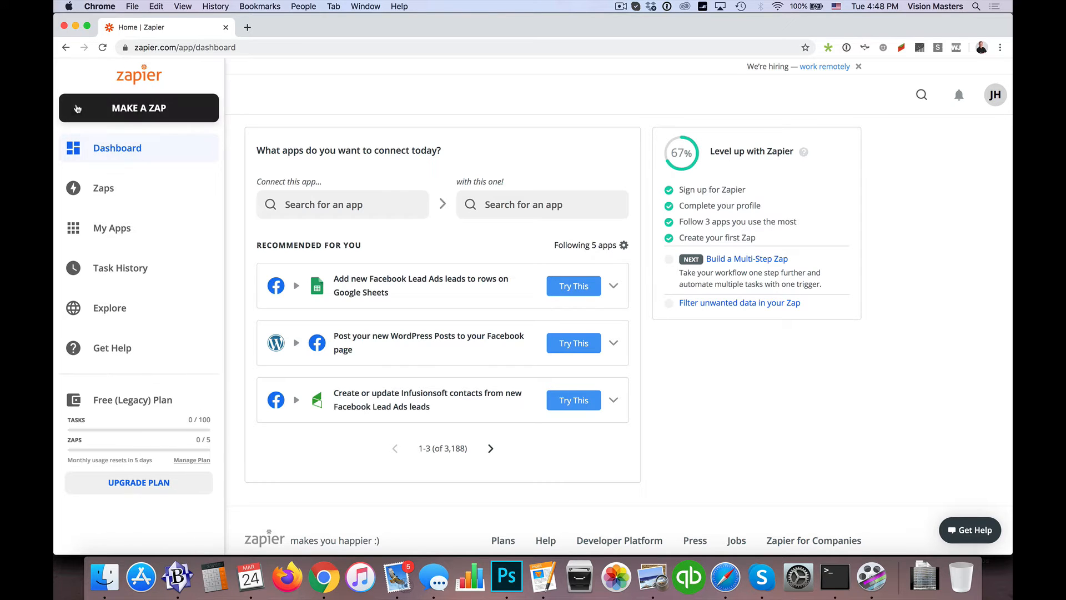
left_click(136, 113)
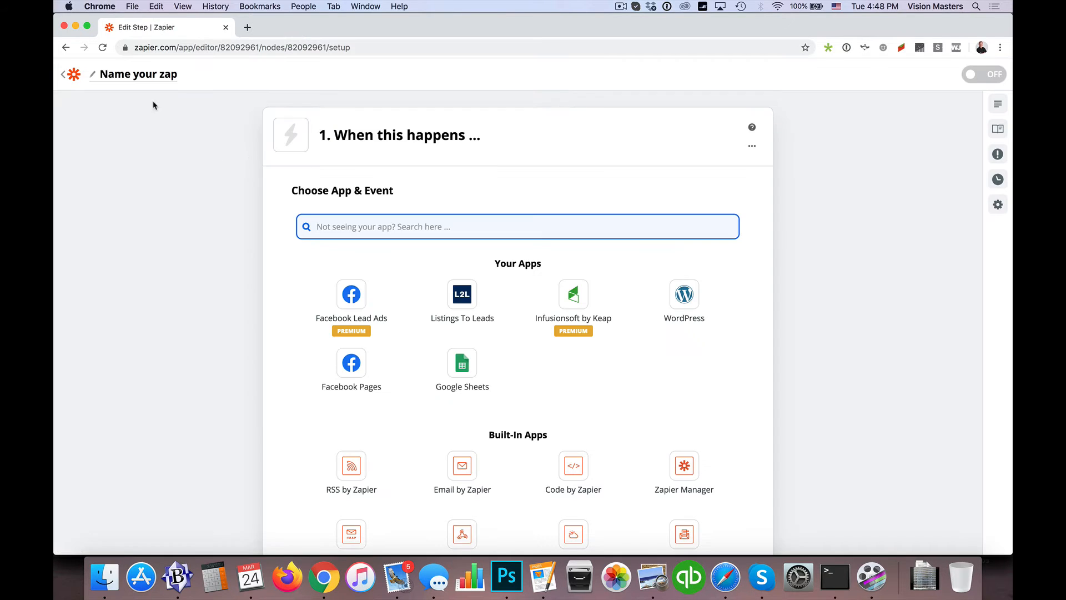
left_click(77, 77)
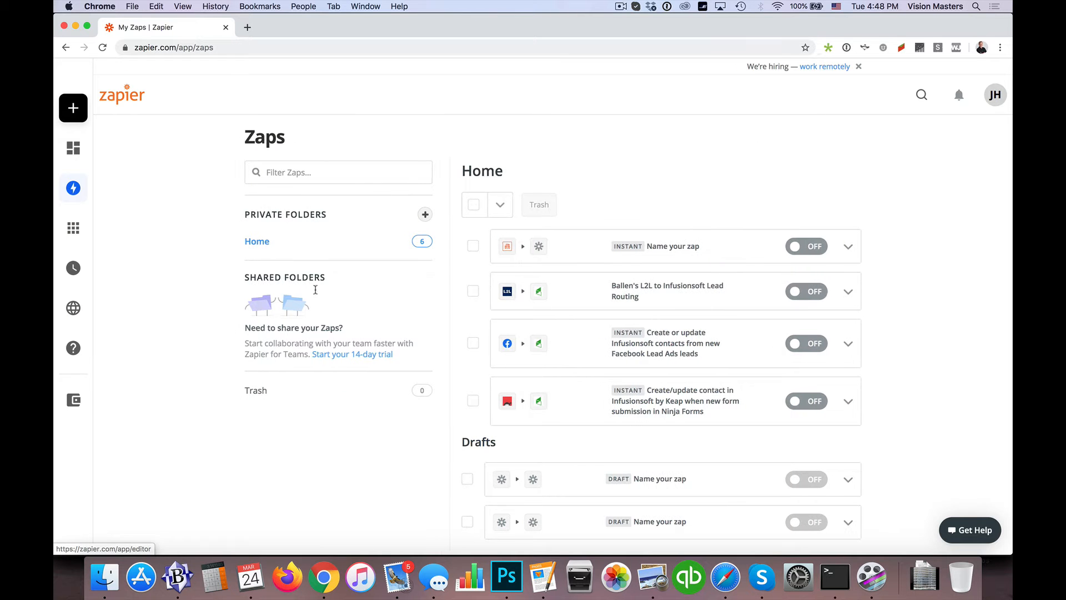
left_click(689, 248)
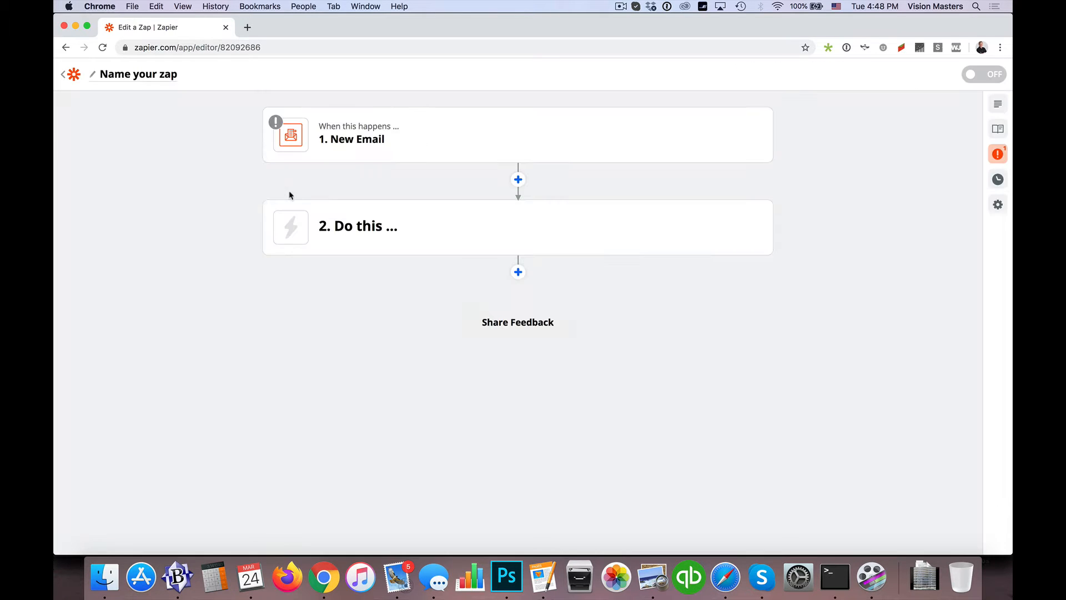
left_click(518, 179)
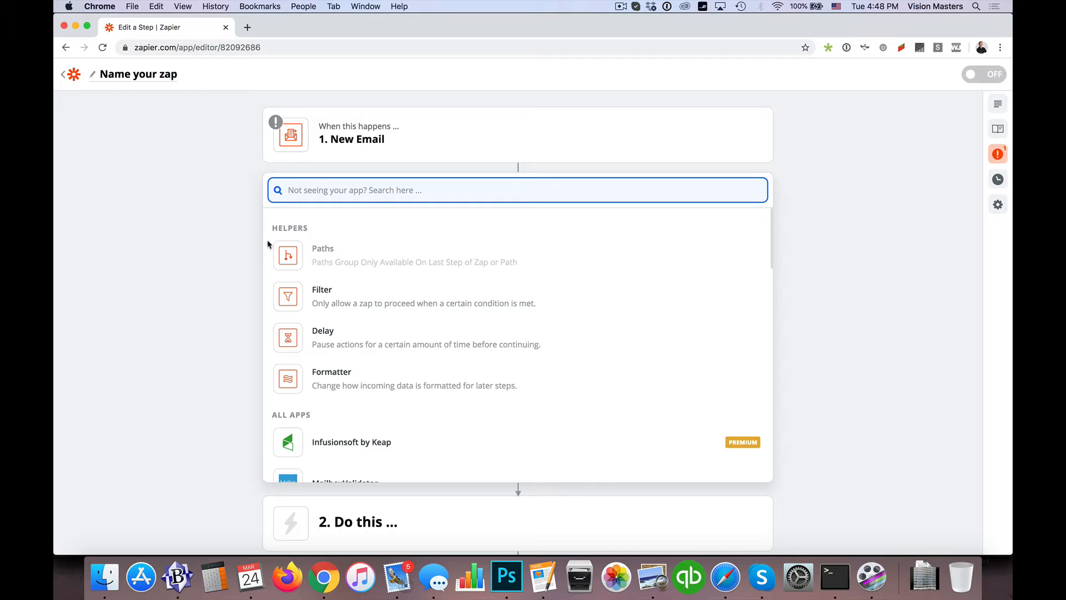
scroll(268, 244, "down", 1)
left_click(358, 138)
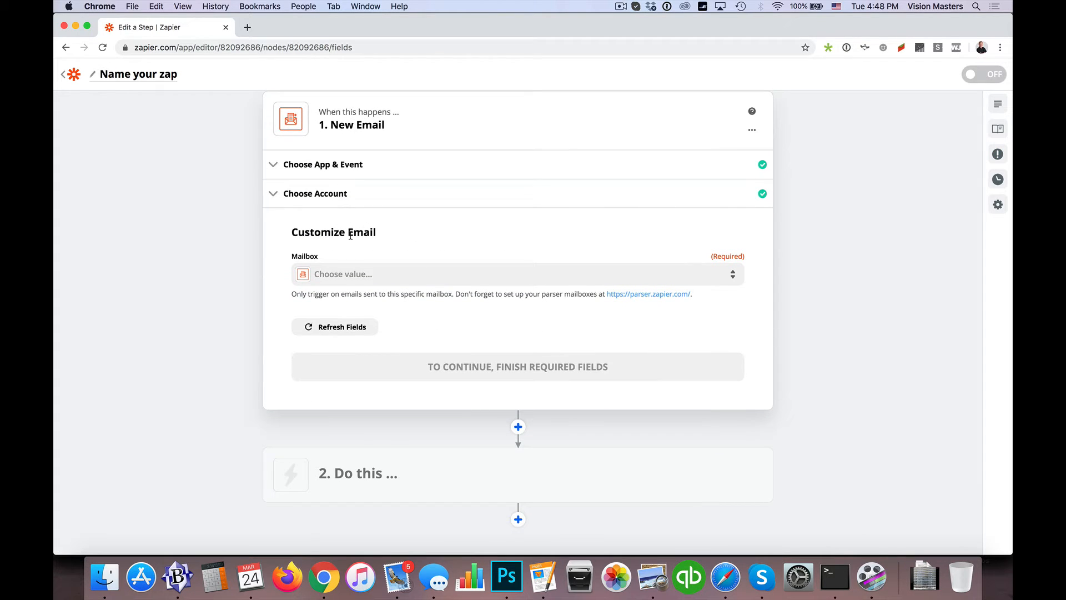
Check which mailboxes are offered for the trigger's required Mailbox value
left_click(393, 276)
scroll(391, 331, "down", 1)
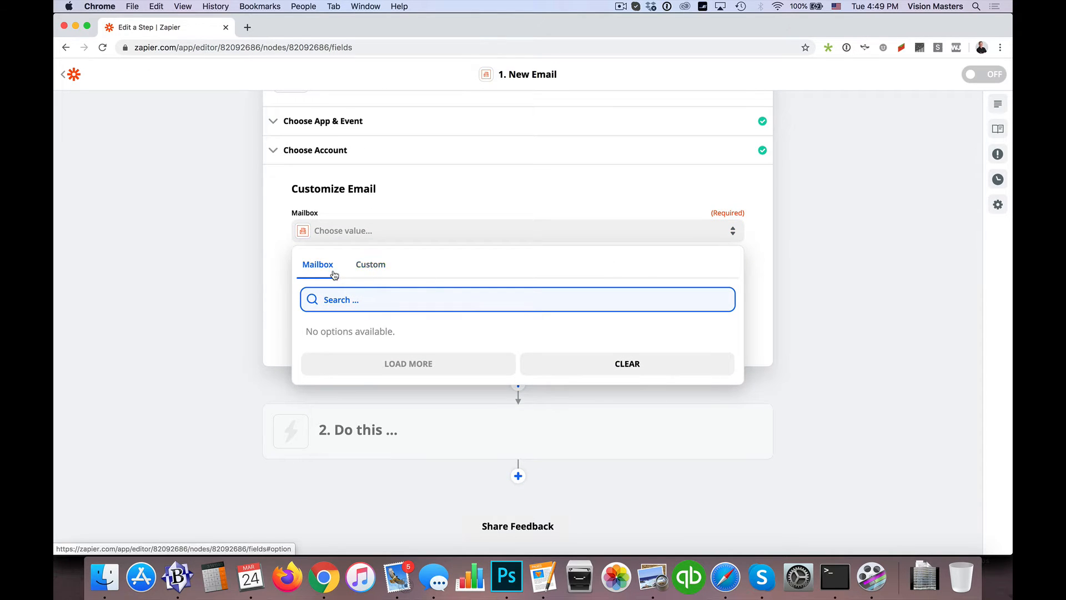
scroll(564, 264, "up", 1)
scroll(439, 231, "up", 1)
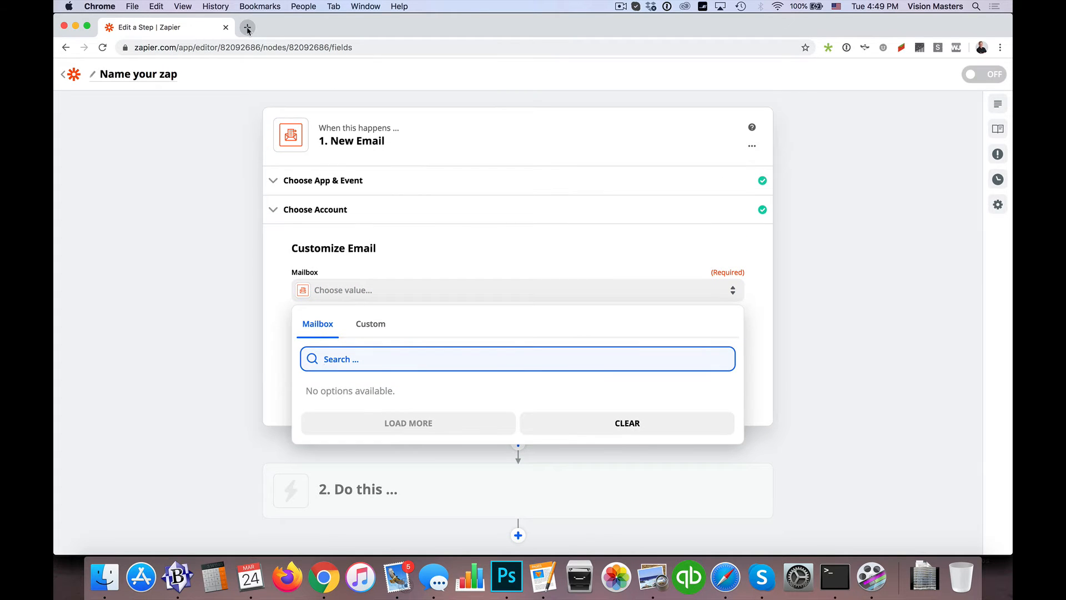
Open parser.zapier.com in a new browser tab and create a new parser mailbox
left_click(247, 27)
type("parser.zapier.com")
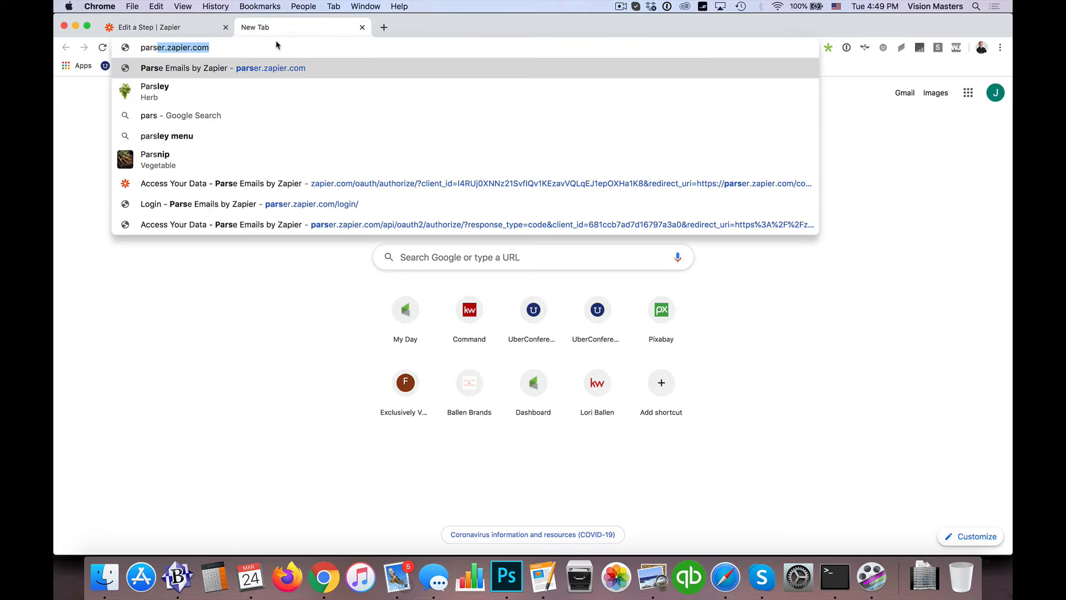
key("Return")
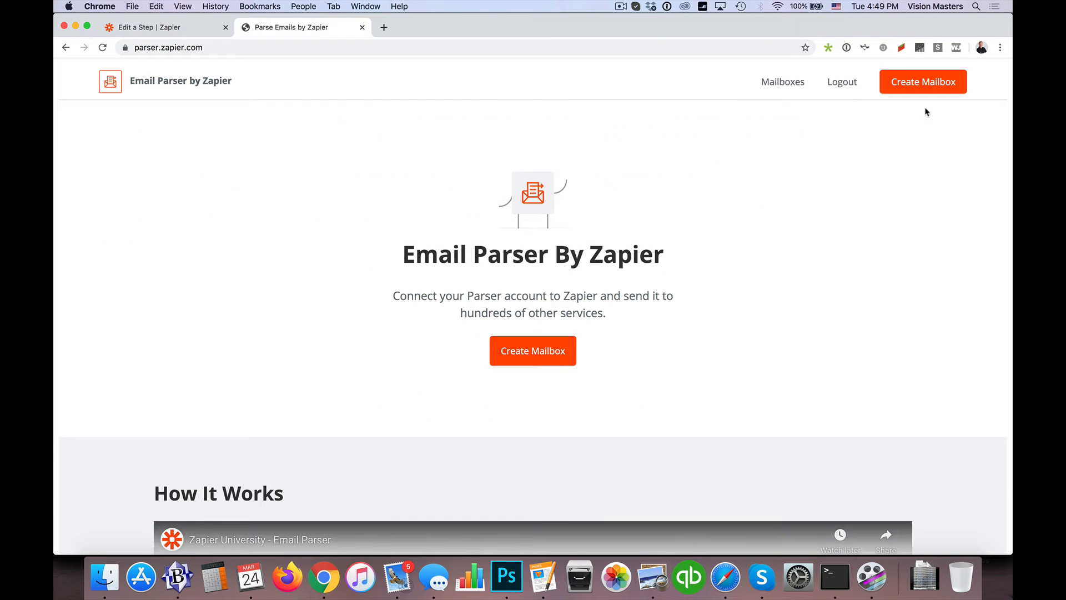
left_click(795, 83)
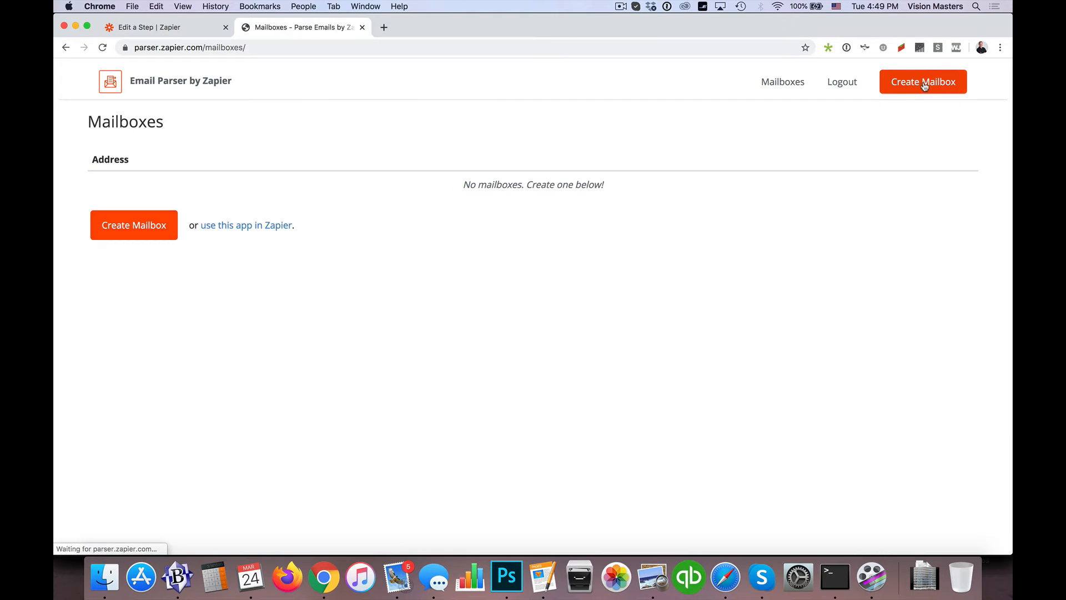
left_click(925, 84)
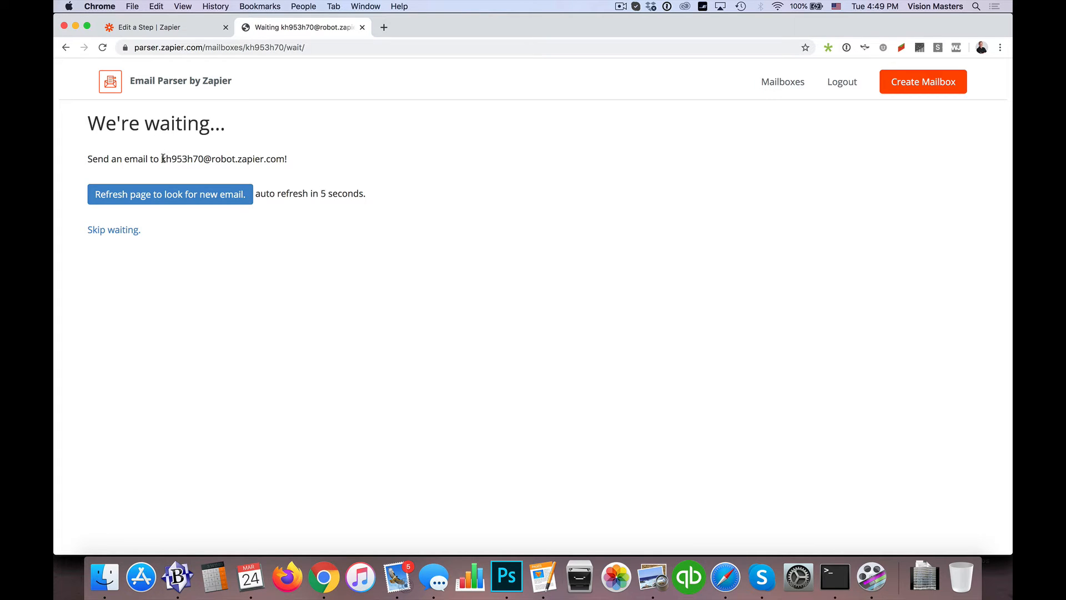
Copy the new mailbox's address, switch to Mail and send the prepared "Zapier Parsing Email" draft to it
left_click_drag(165, 159, 284, 161)
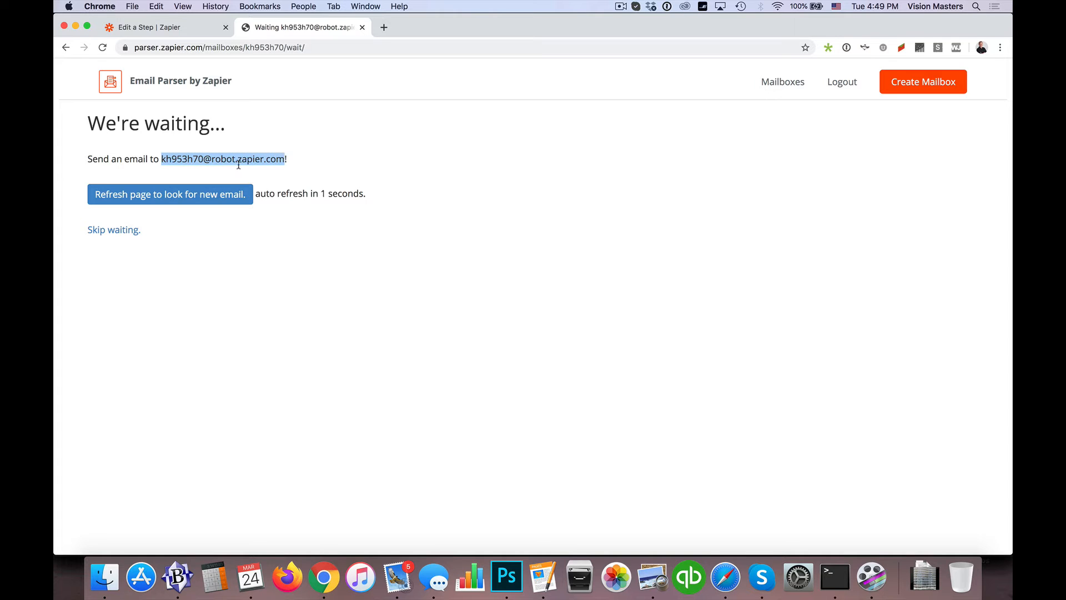
key("super+c")
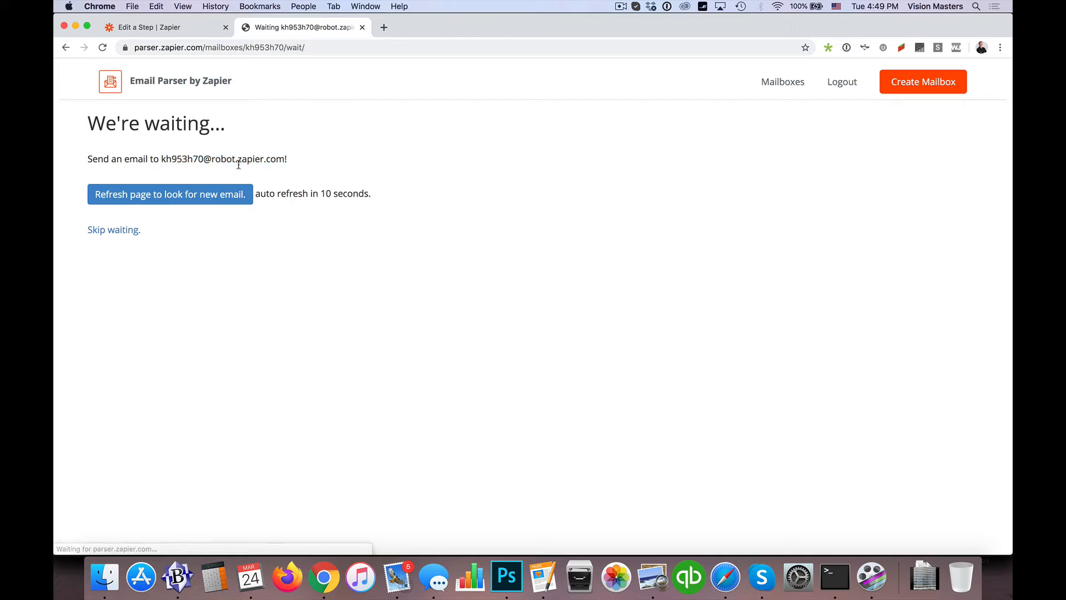
key("super+Tab")
key("super+Tab")
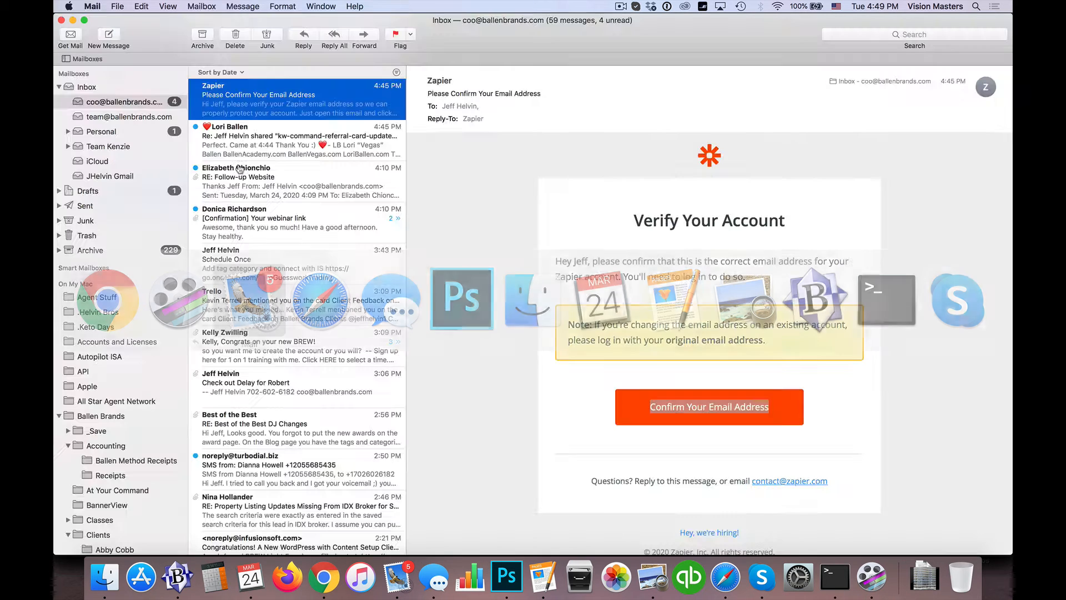
key("super+grave")
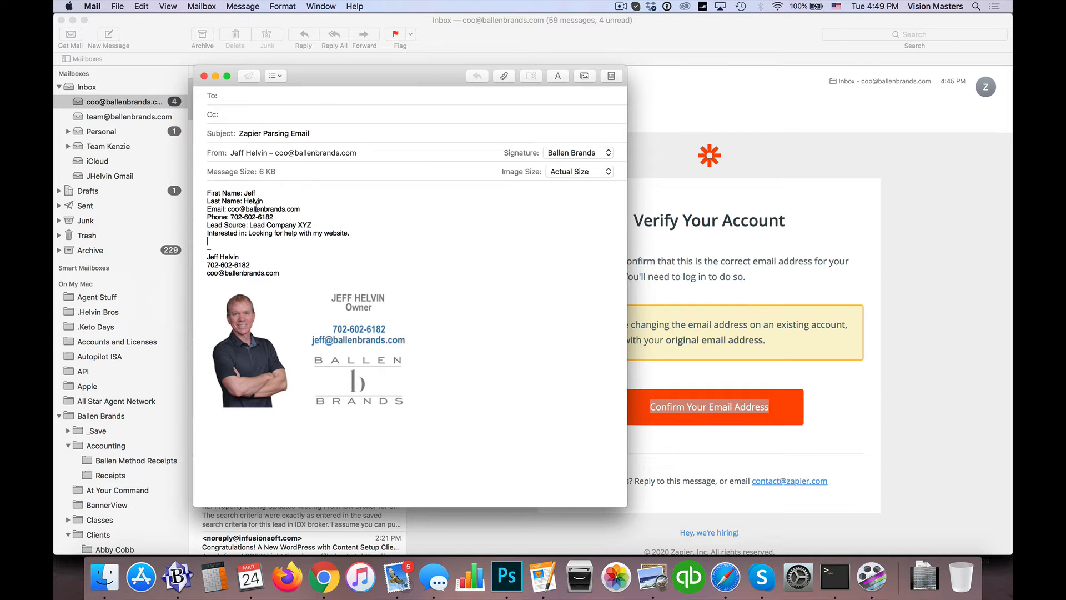
left_click(255, 98)
key("super+v")
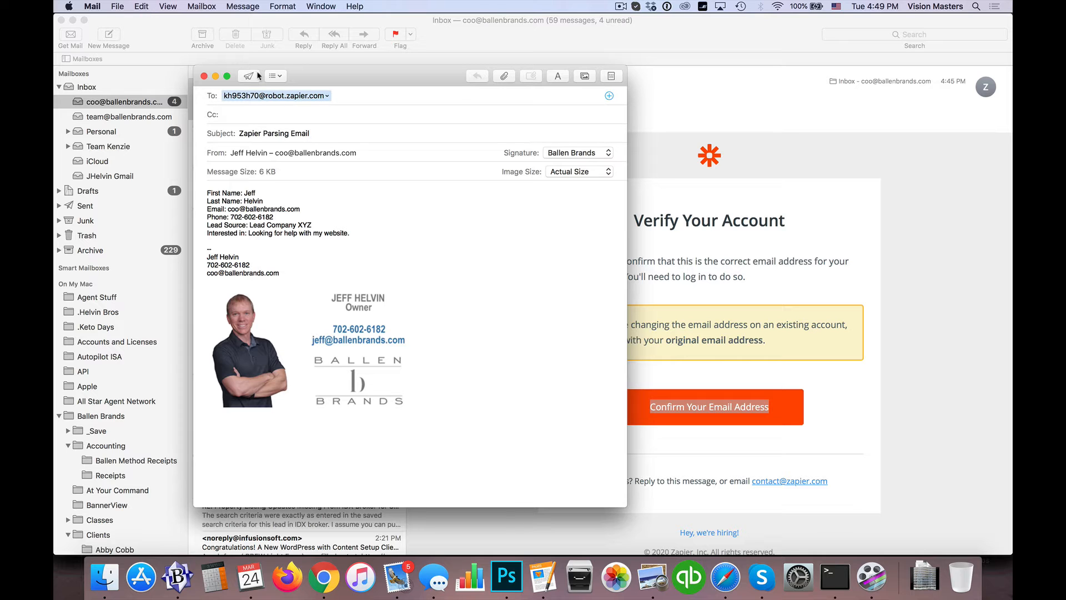
left_click(248, 79)
Switch back to Chrome and refresh the waiting page to look for the new email
key("super+Tab")
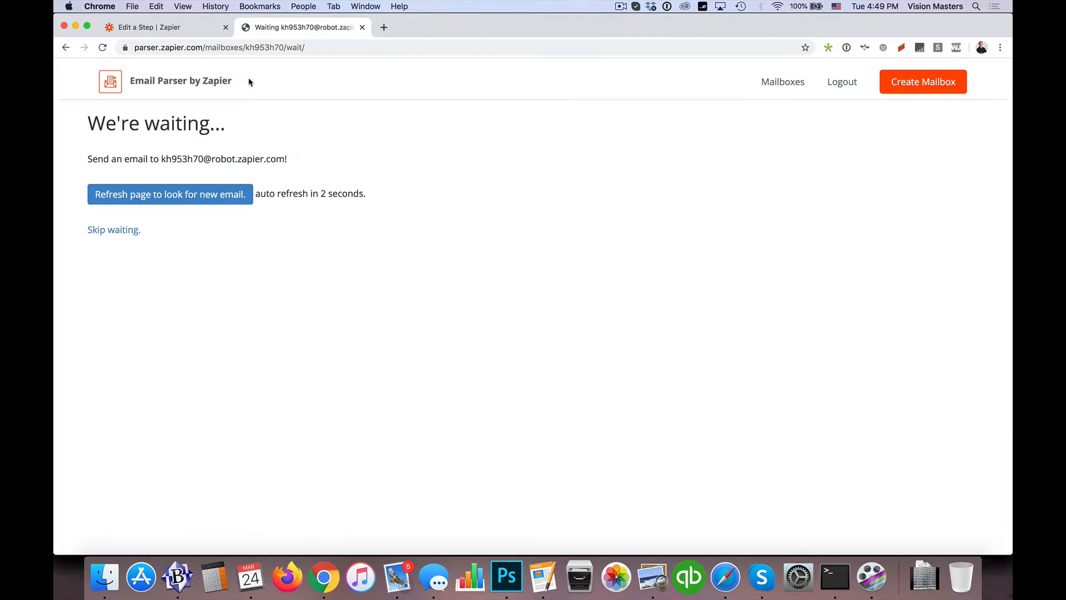
left_click_drag(161, 159, 285, 159)
left_click(177, 200)
left_click(174, 199)
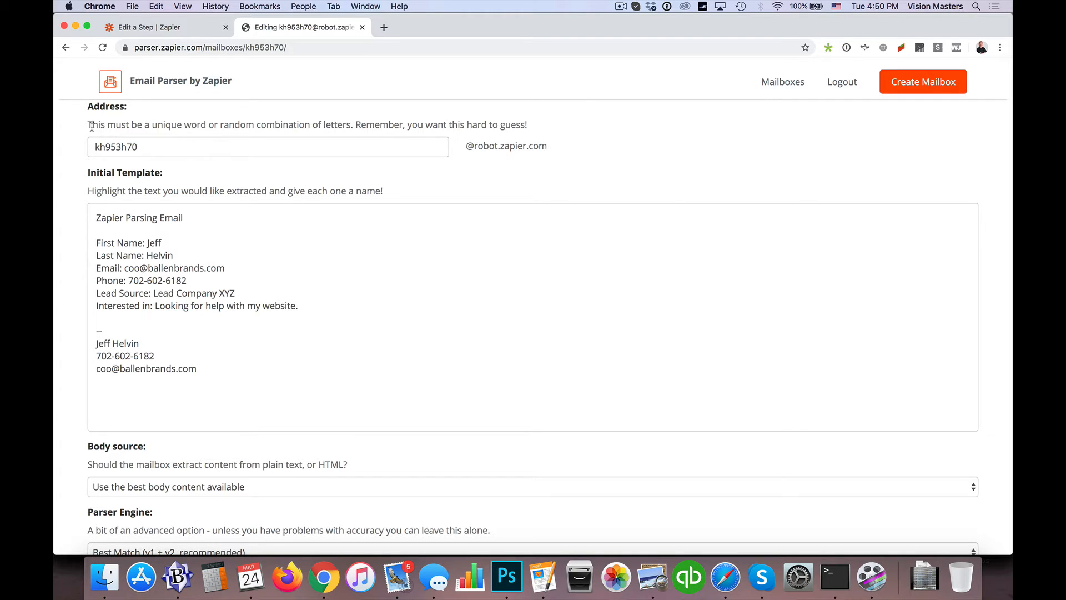
double_click(131, 140)
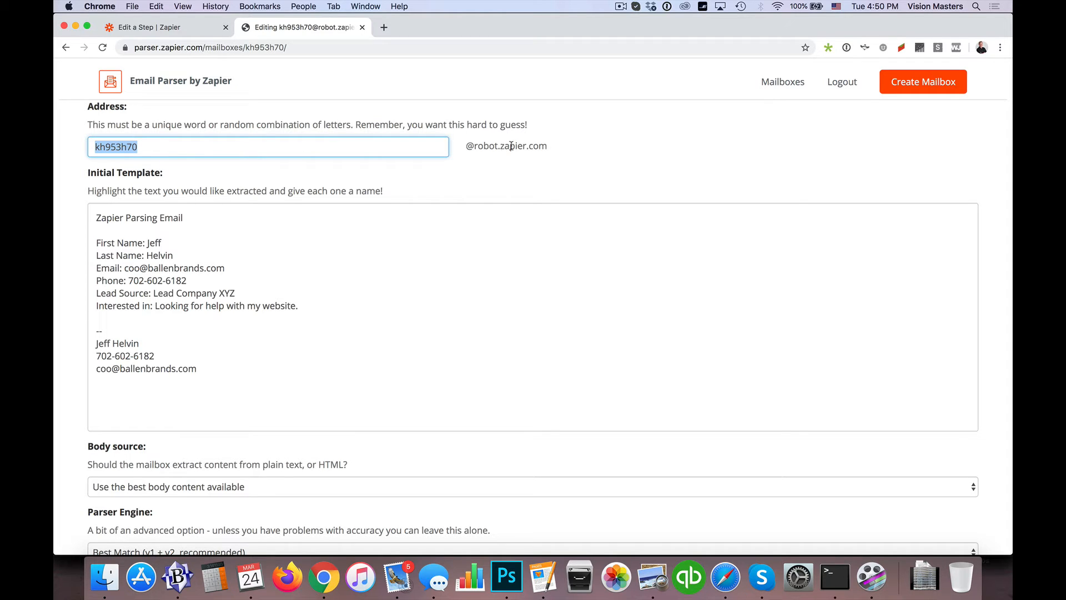
left_click_drag(466, 149, 546, 149)
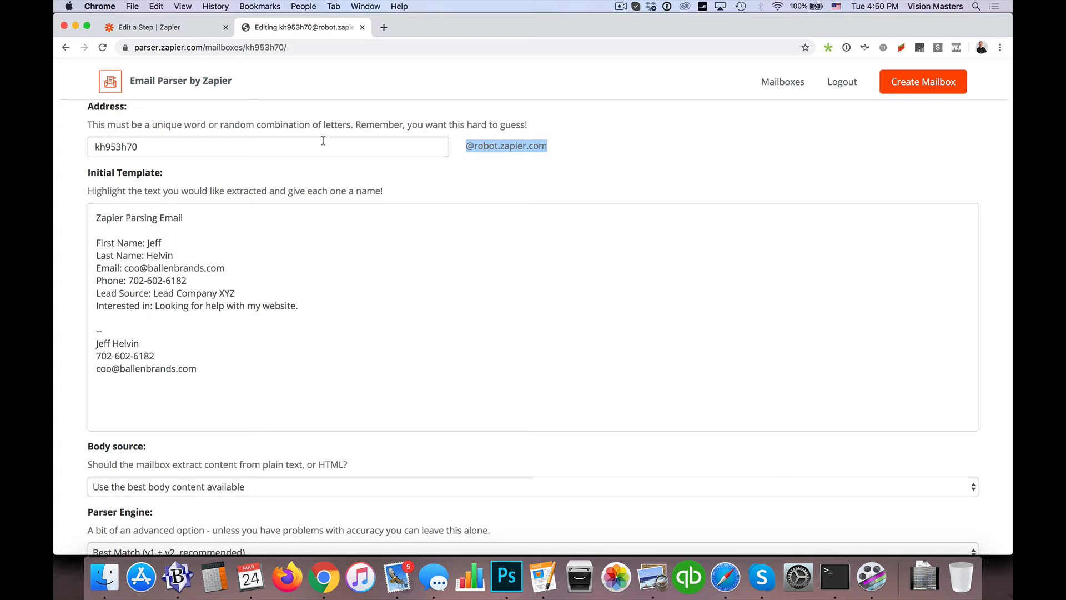
Change the mailbox address name to "ballentest" and mark the first-name value in the initial template for extraction as "First Name"
double_click(121, 149)
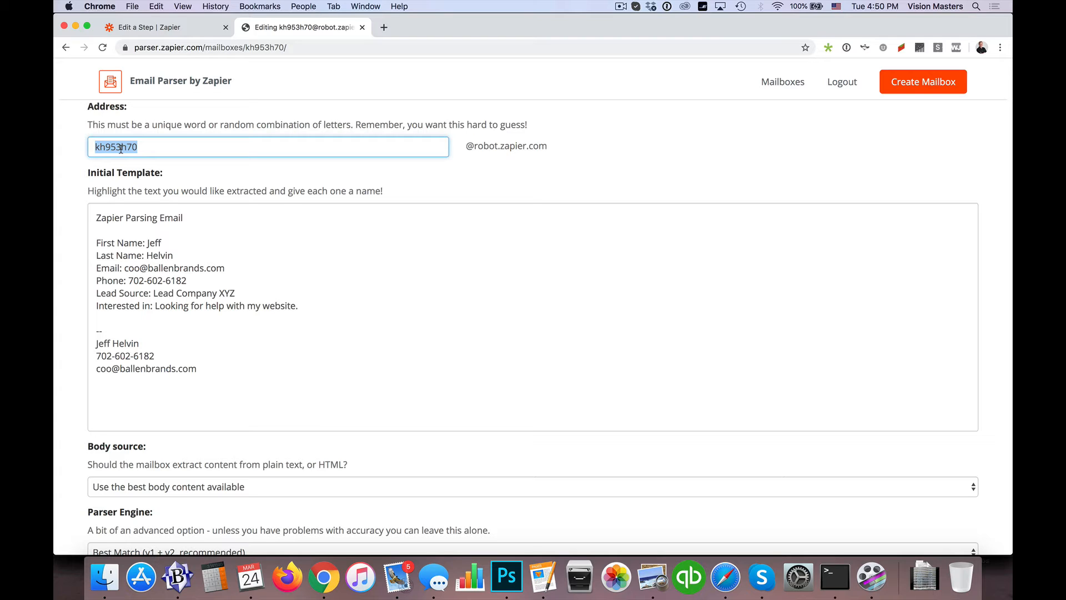
type("ballentest")
double_click(148, 243)
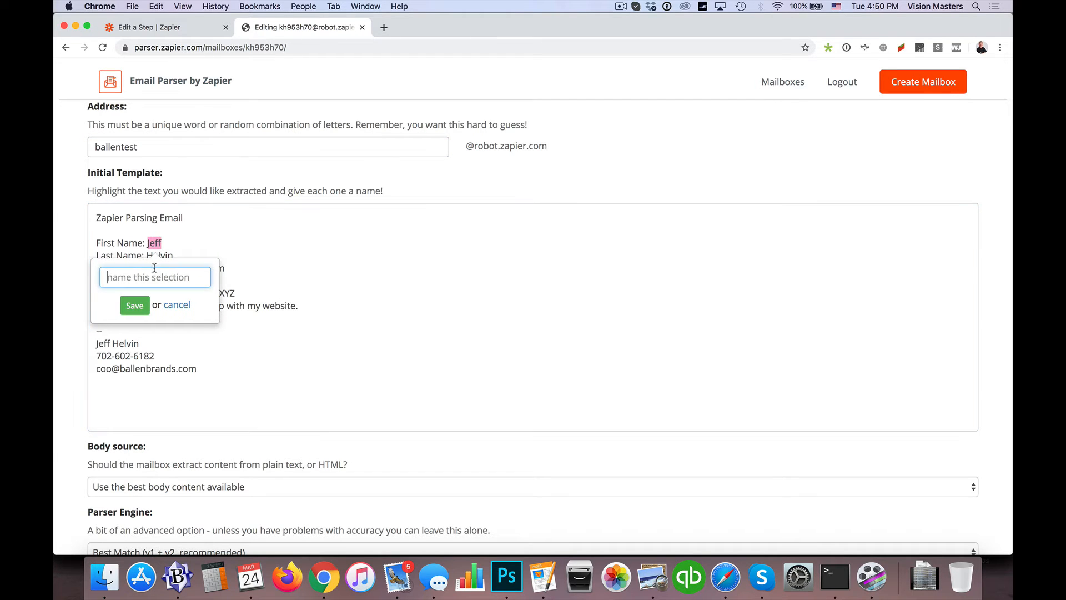
type("Fiirst N")
key("BackSpace")
key("BackSpace")
key("BackSpace")
key("BackSpace")
key("BackSpace")
type("rst Name")
left_click(135, 307)
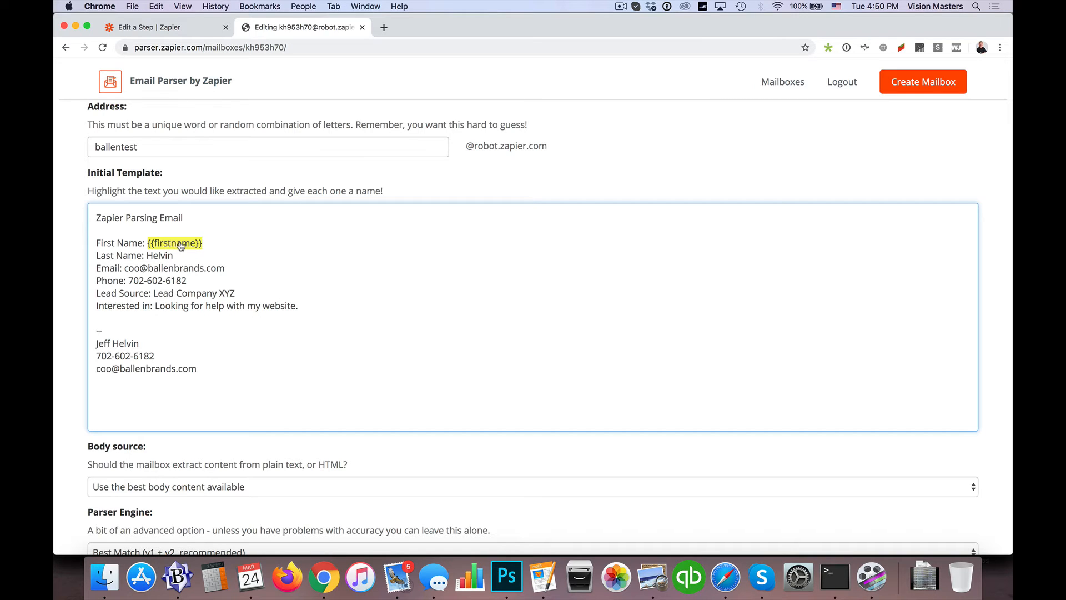
Mark the last-name value in the template for extraction as "Last Name" and the e-mail value above the signature as "Email"
double_click(156, 254)
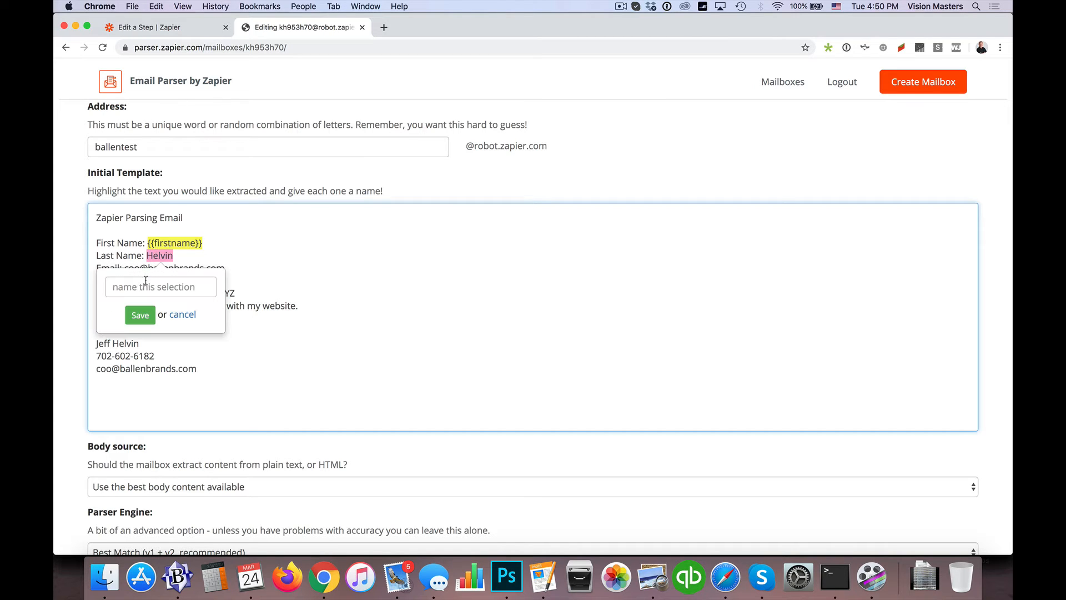
left_click(144, 285)
type("Last Name")
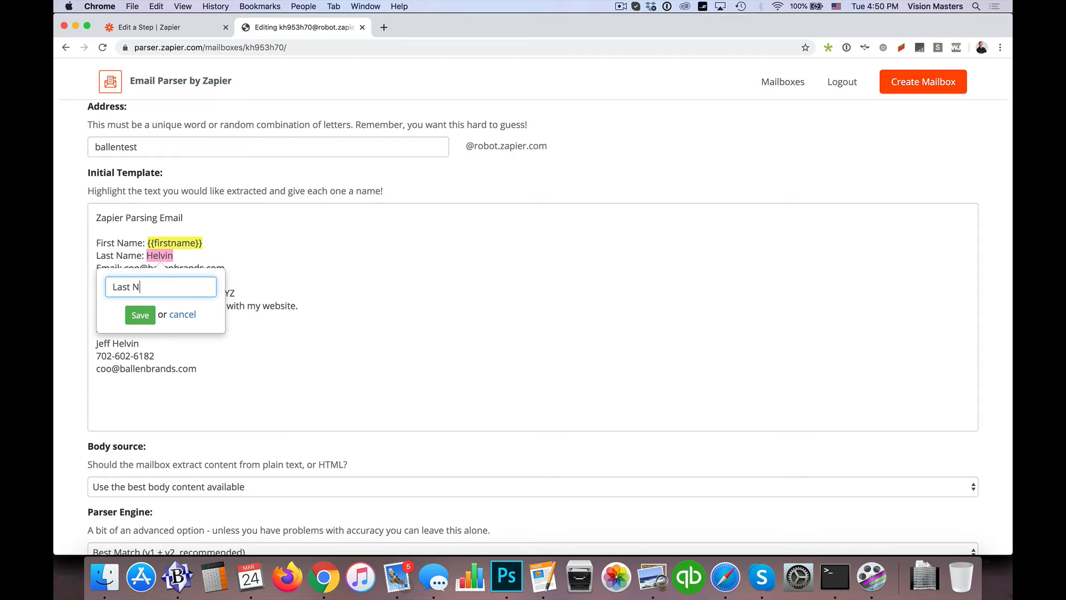
left_click(141, 312)
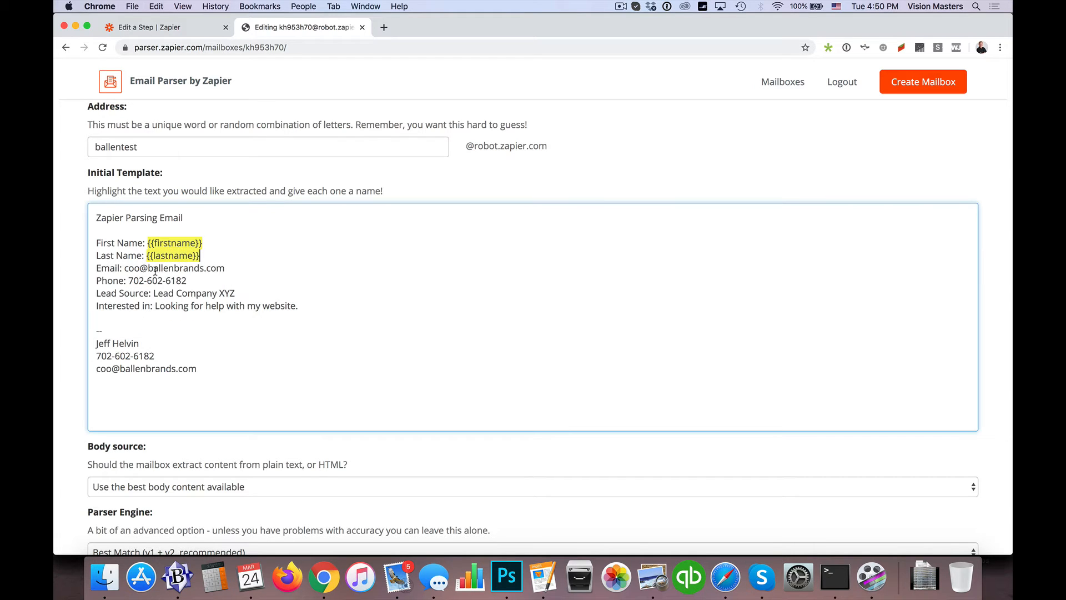
left_click_drag(124, 268, 224, 270)
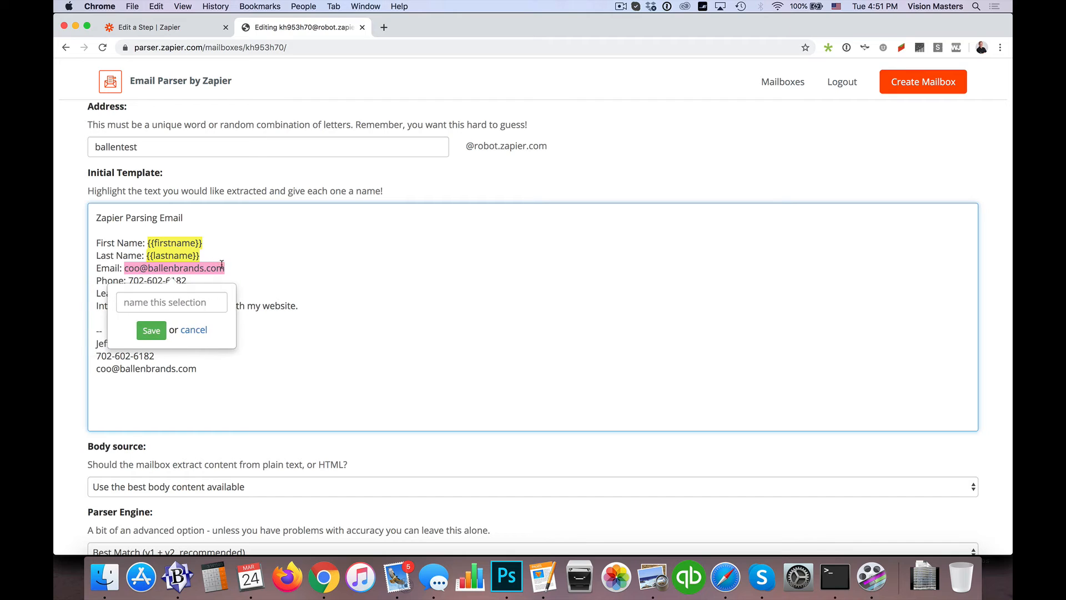
type("Email")
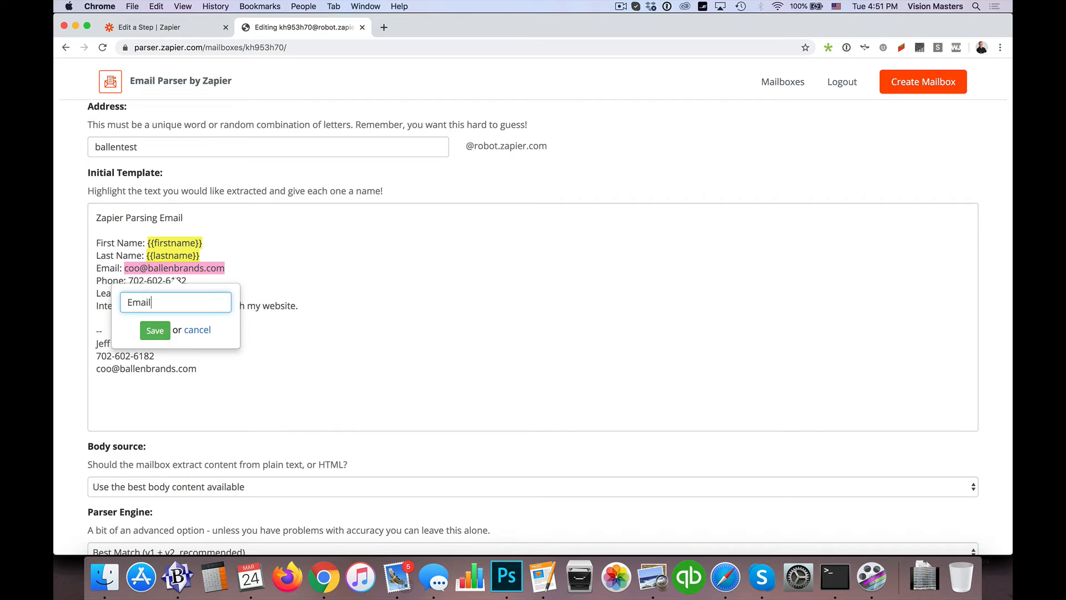
left_click(156, 331)
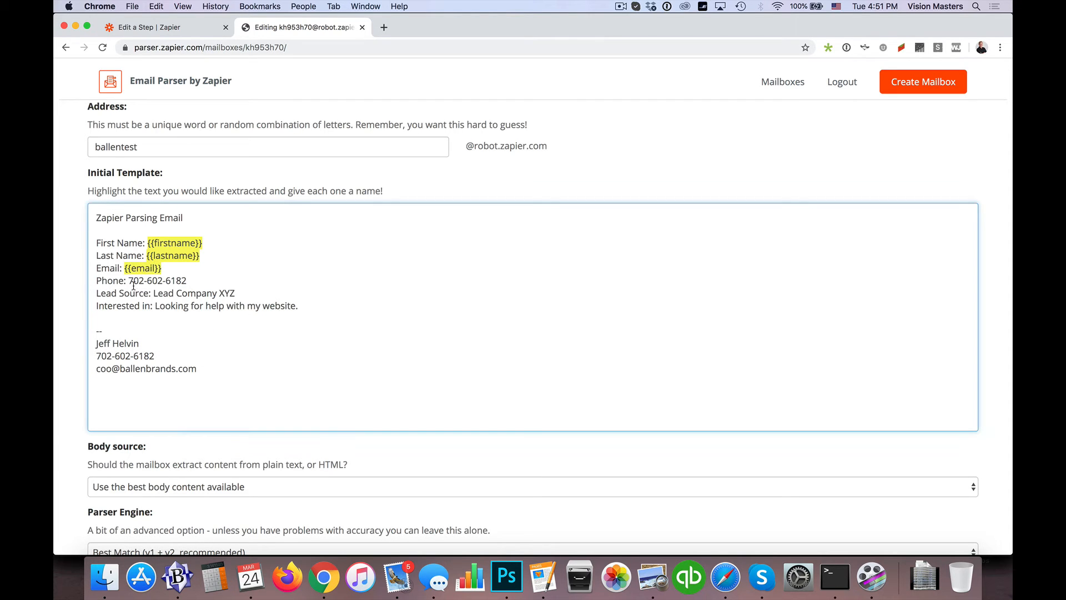
Mark the number on the template's Phone line for extraction as "Phone Number"
left_click_drag(128, 280, 187, 281)
left_click(162, 315)
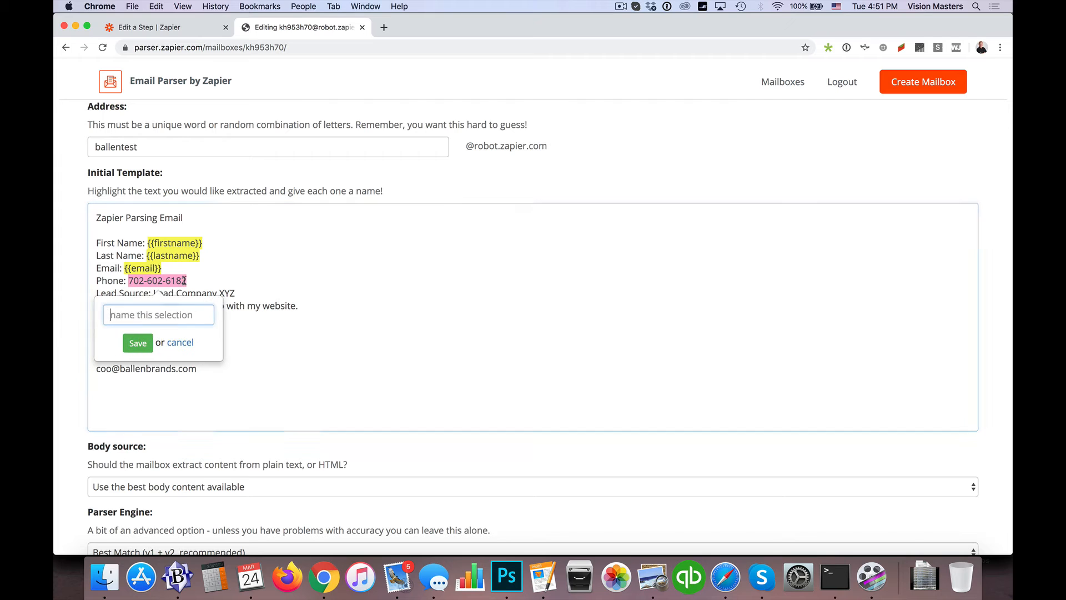
type("Phone ")
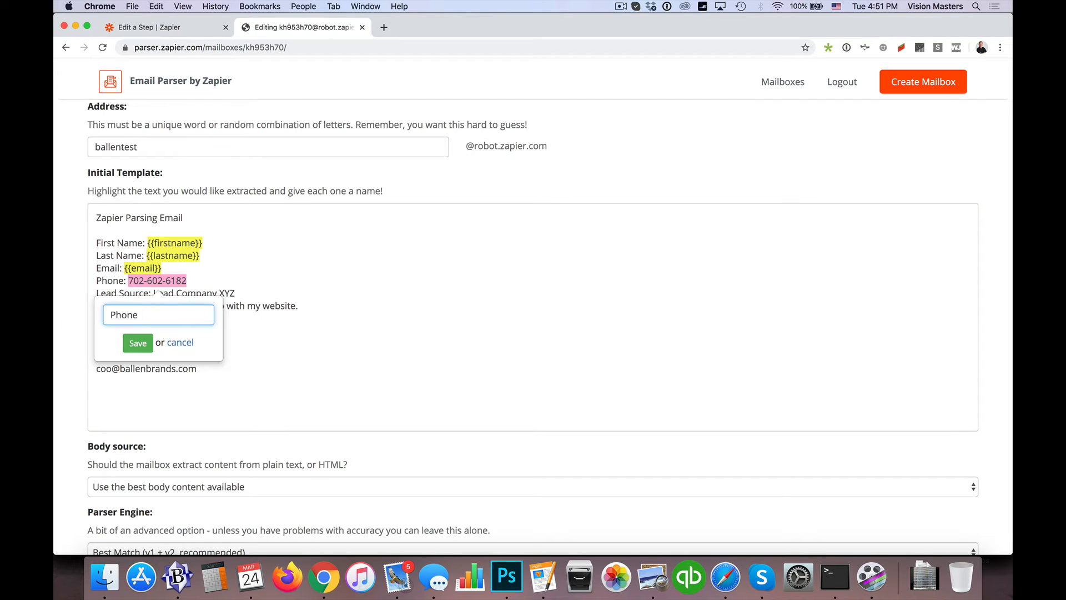
type("Number")
left_click(138, 342)
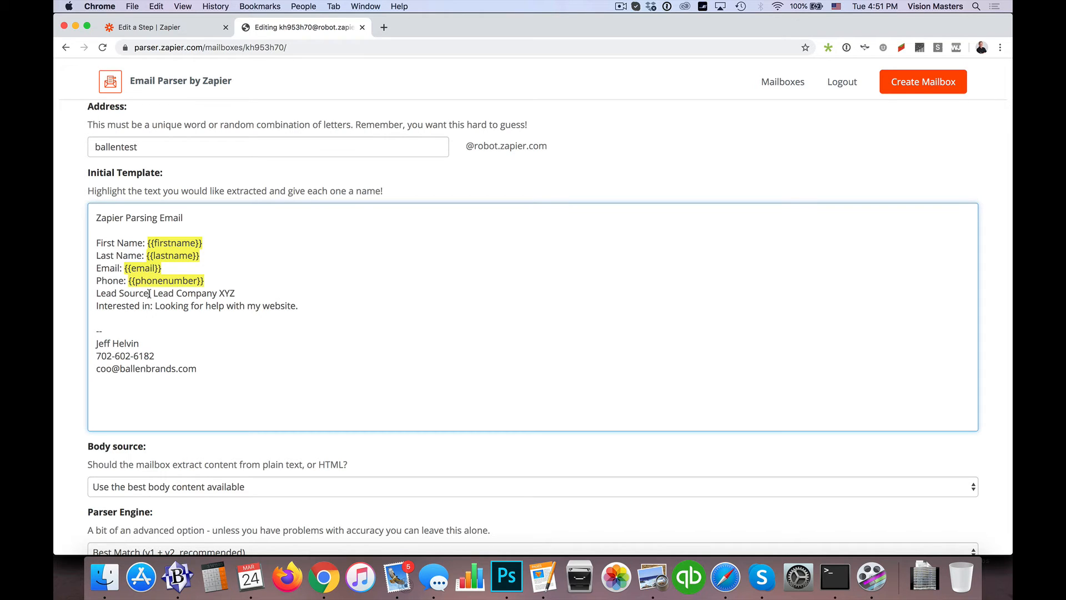
Mark "Lead Company XYZ" in the template for extraction as "Lead Source"
left_click_drag(154, 293, 235, 293)
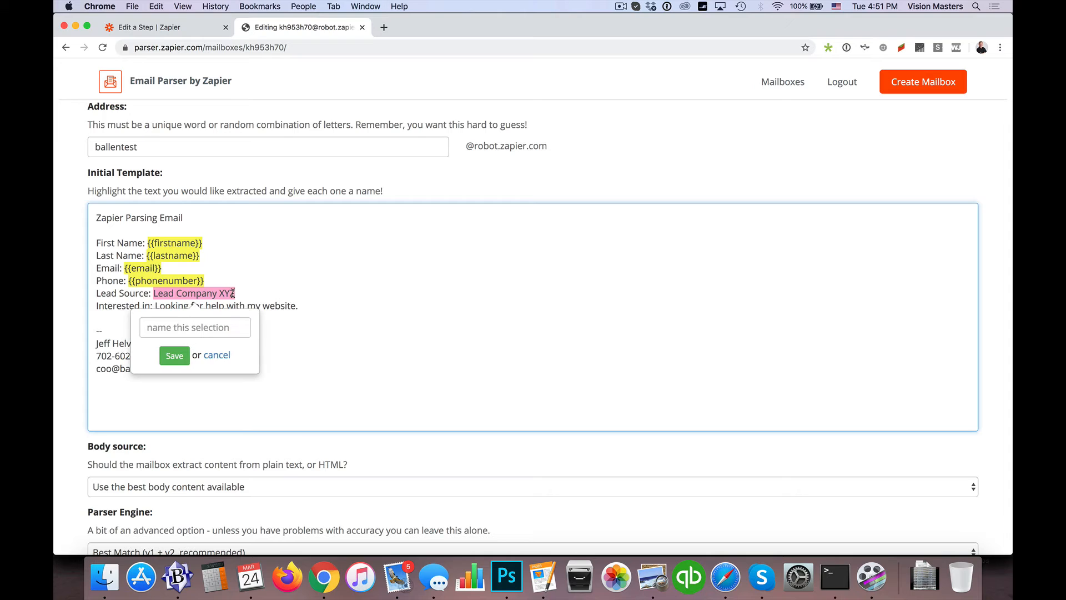
left_click(200, 328)
type("Lead Source")
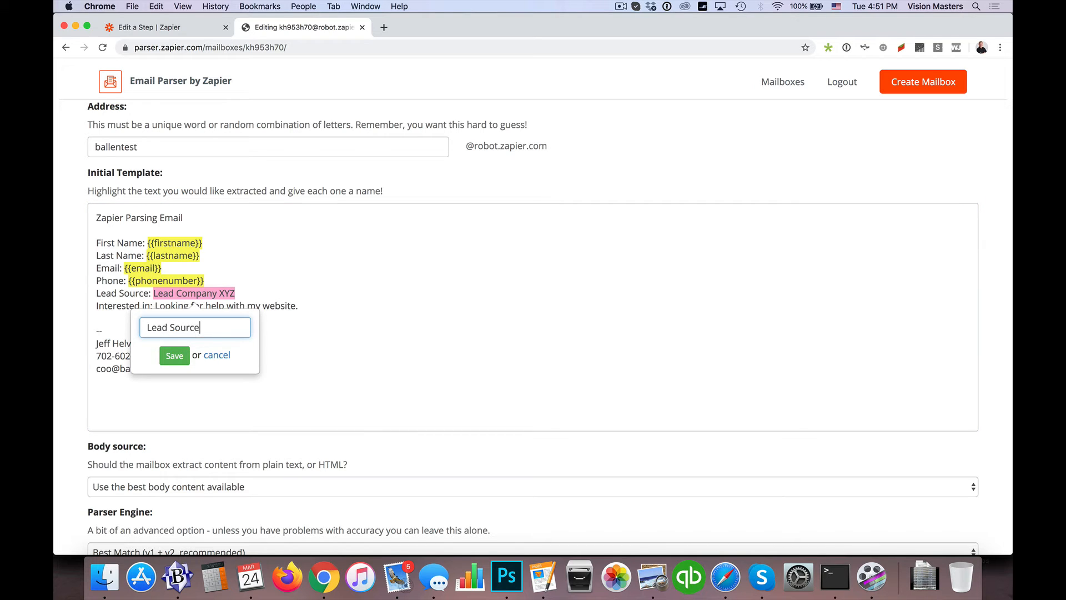
left_click(175, 355)
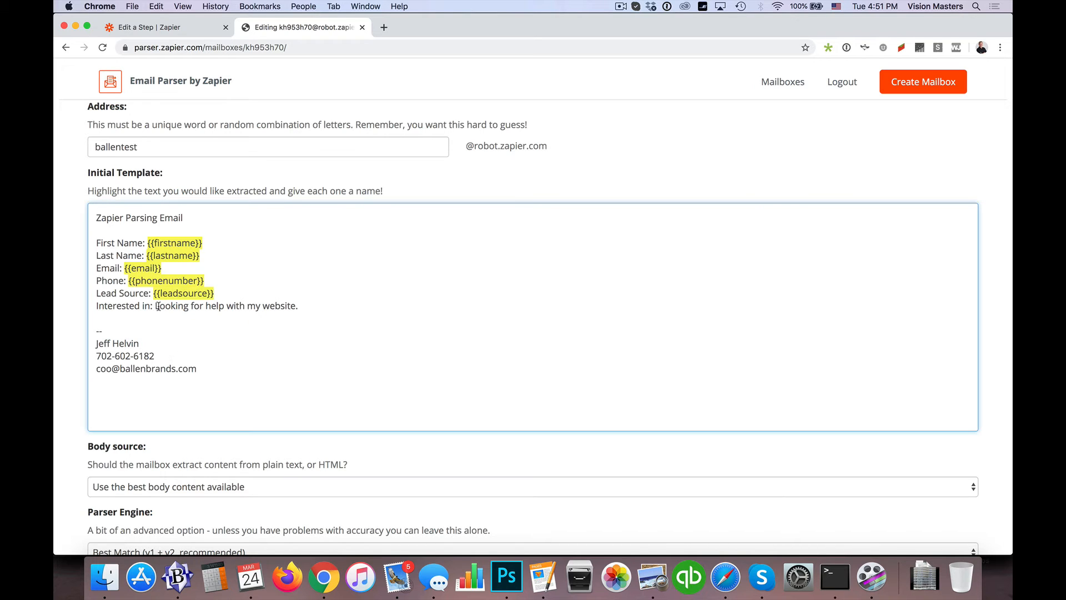
Mark the sentence "Looking for help with my website." in the template for extraction as "Interest"
left_click_drag(155, 306, 298, 306)
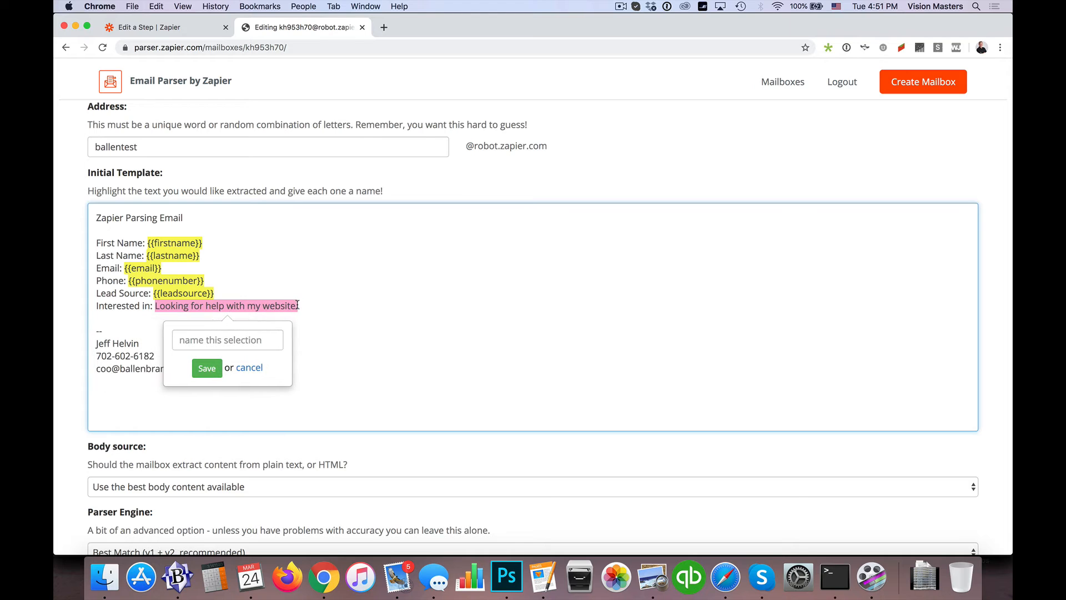
left_click(236, 341)
type("interest")
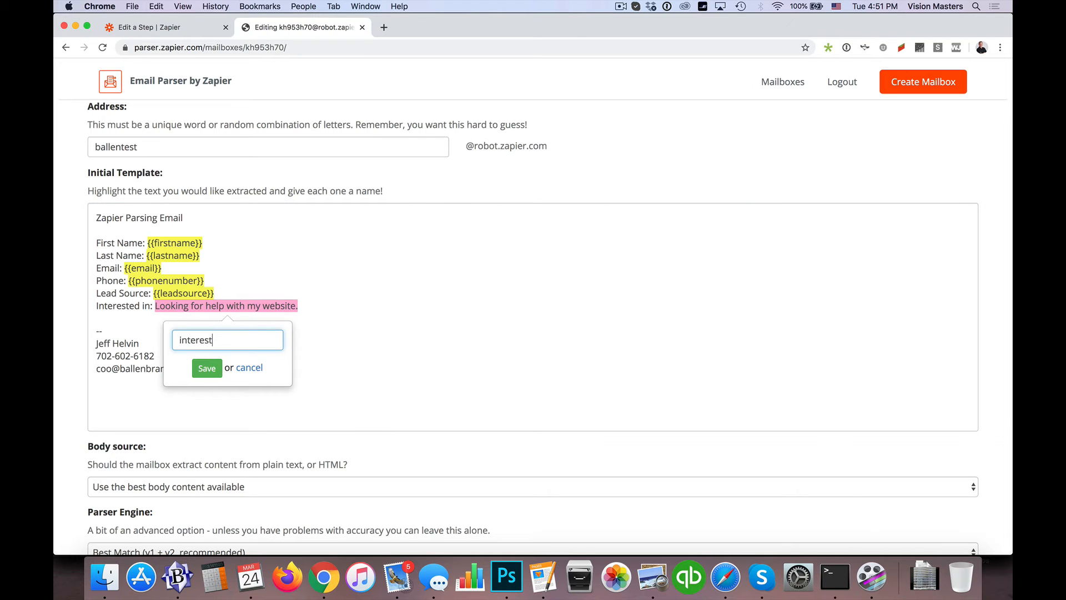
key("super+a")
type("Interest")
left_click(208, 368)
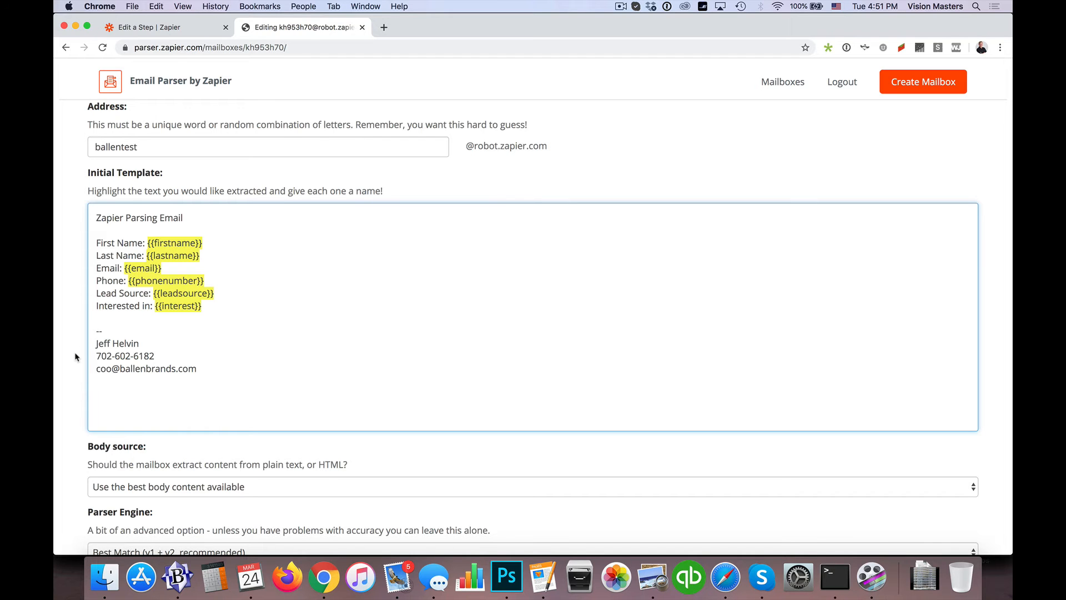
Save the mailbox's address and template, leaving the body source and parser engine at their defaults
scroll(76, 356, "down", 5)
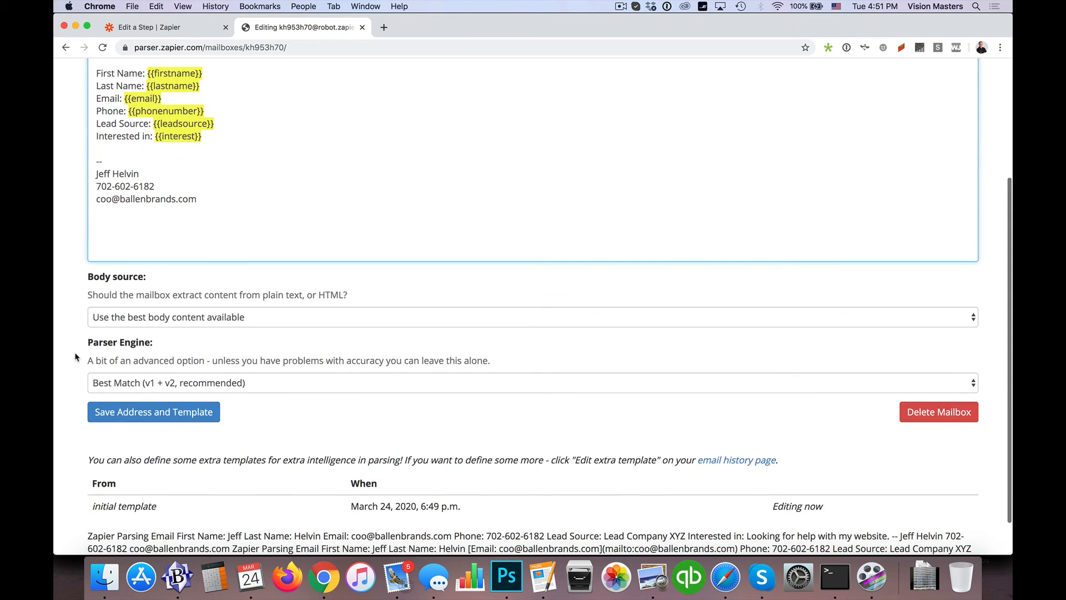
scroll(77, 357, "down", 2)
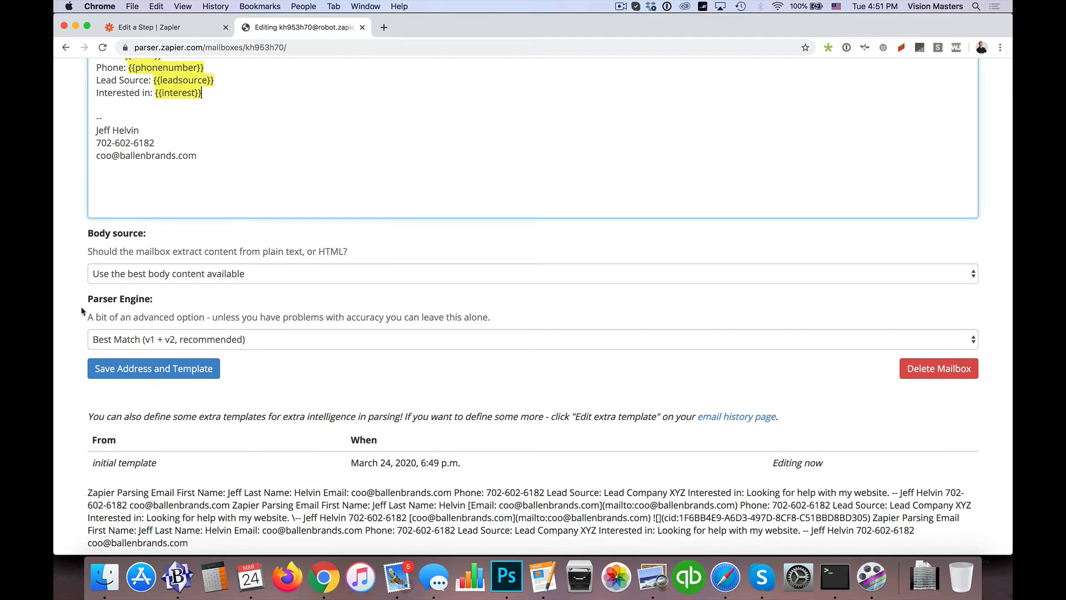
left_click(156, 374)
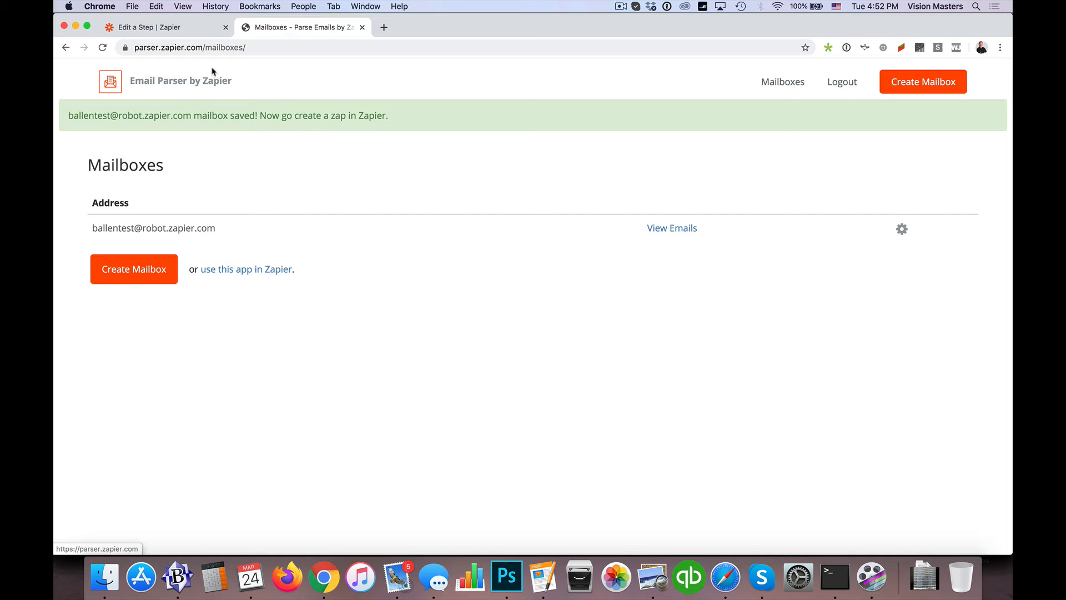
Return to the Zap editor, reload it, choose the ballentest mailbox for the New Email trigger and continue
left_click(171, 27)
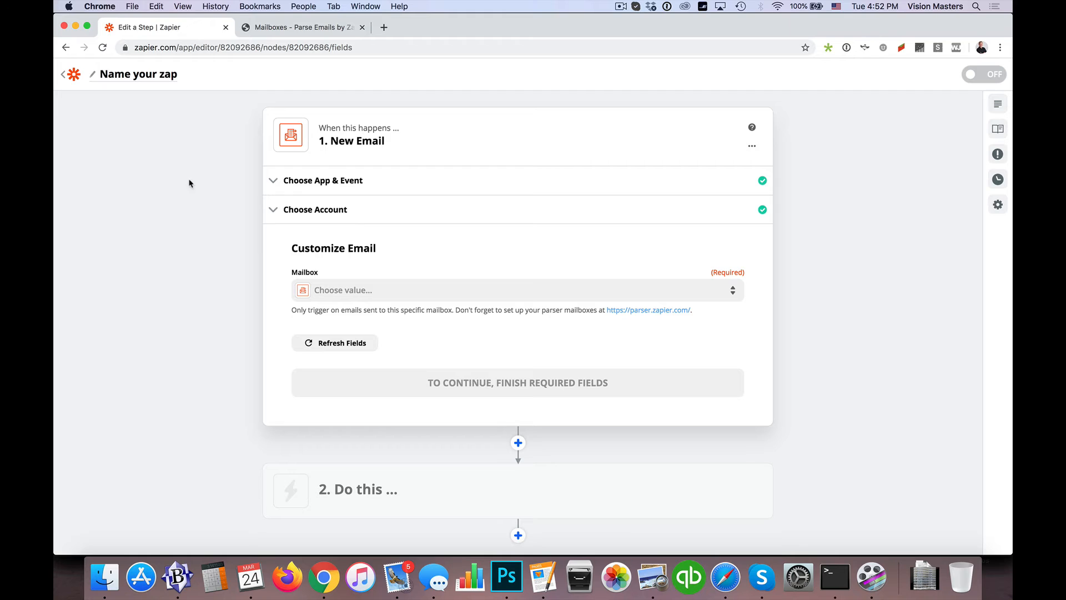
key("super+r")
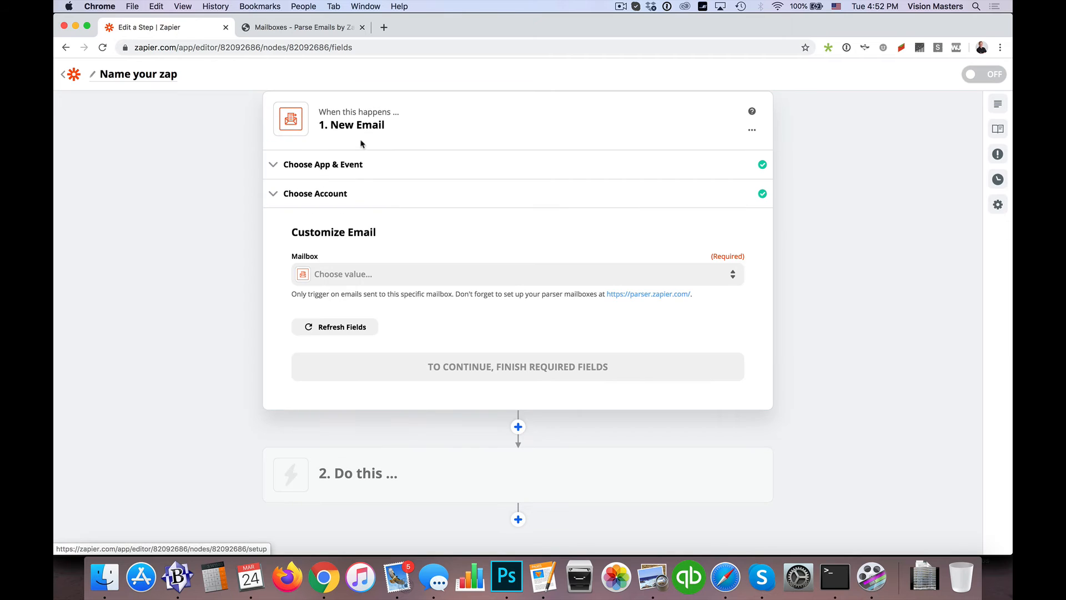
left_click(307, 274)
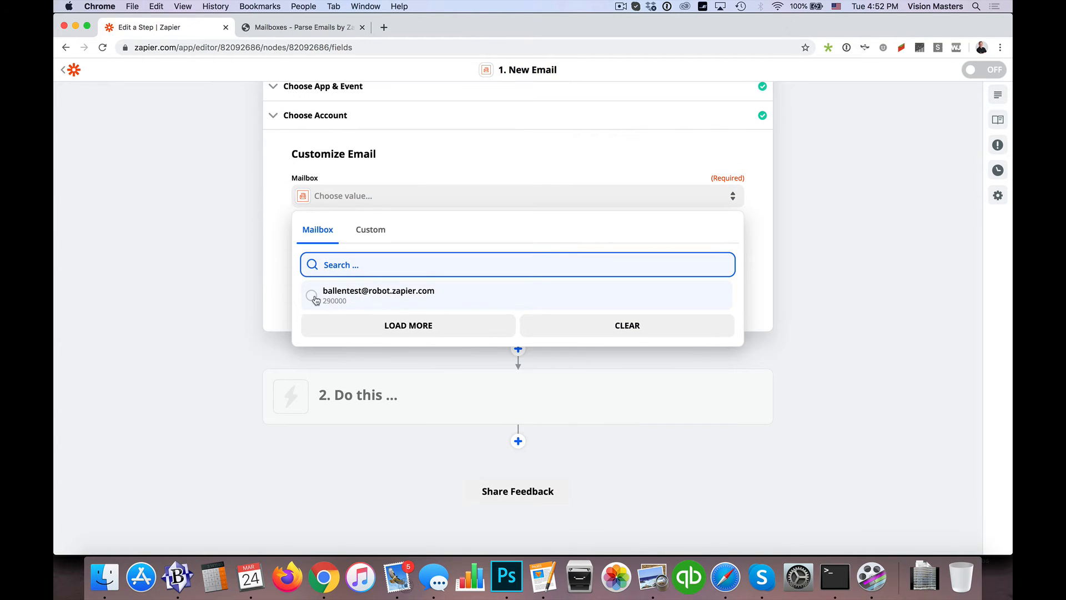
left_click(312, 297)
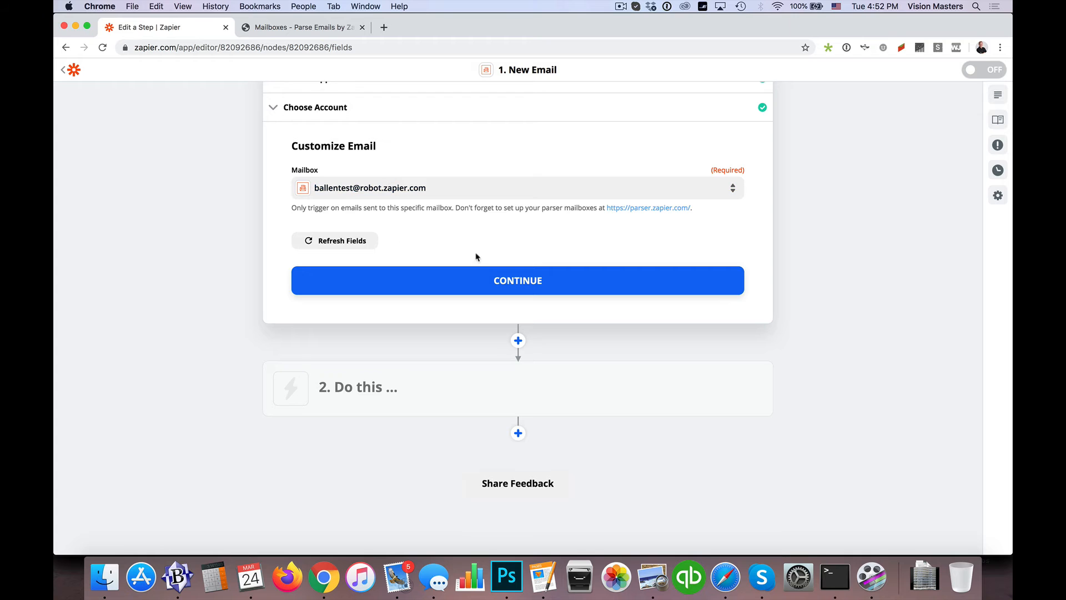
left_click(524, 281)
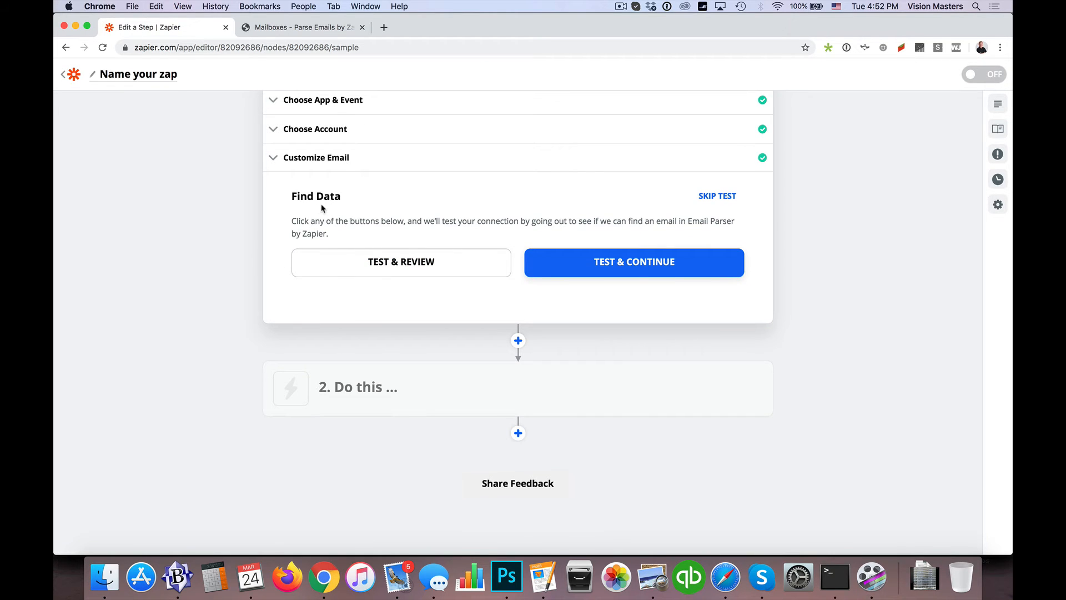
Test the trigger with review and examine the Email A sample's plain body, sender, mailbox template and parsed output
left_click(406, 264)
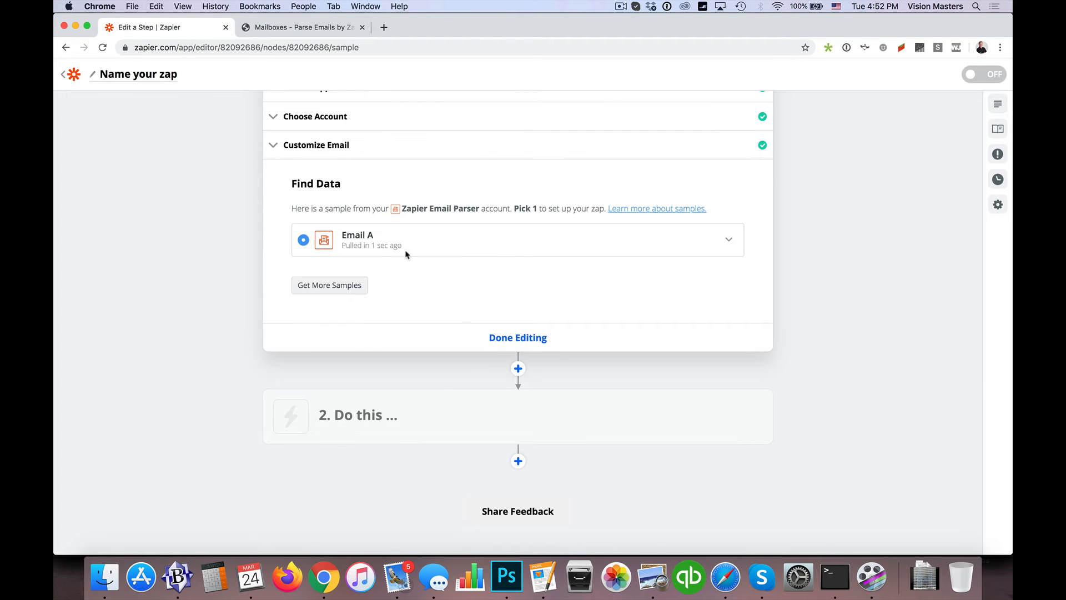
left_click(728, 241)
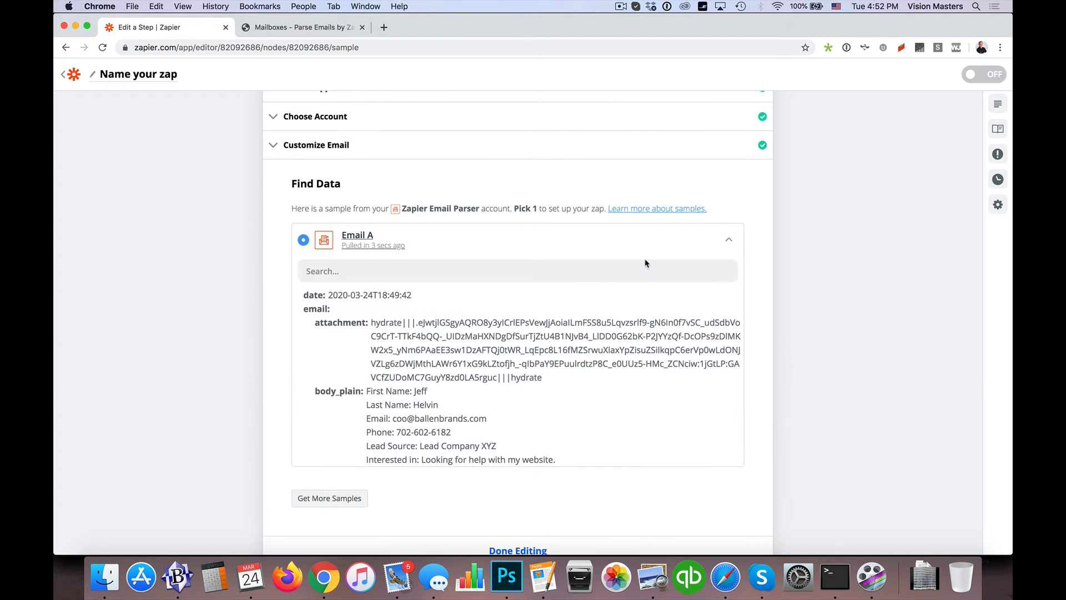
scroll(611, 269, "down", 1)
scroll(588, 270, "down", 1)
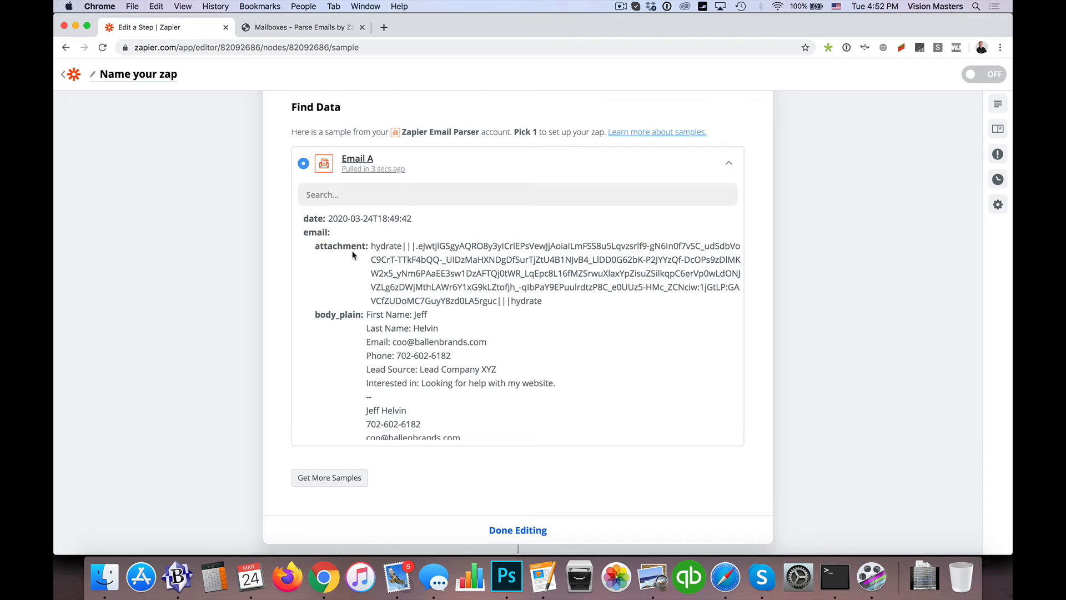
scroll(350, 274, "down", 5)
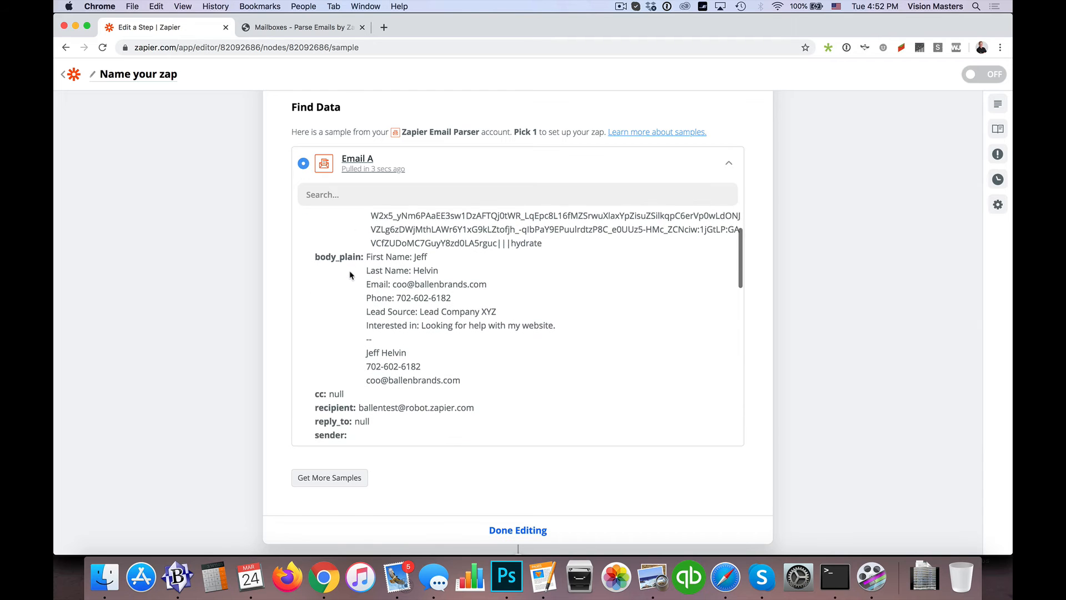
scroll(350, 274, "down", 9)
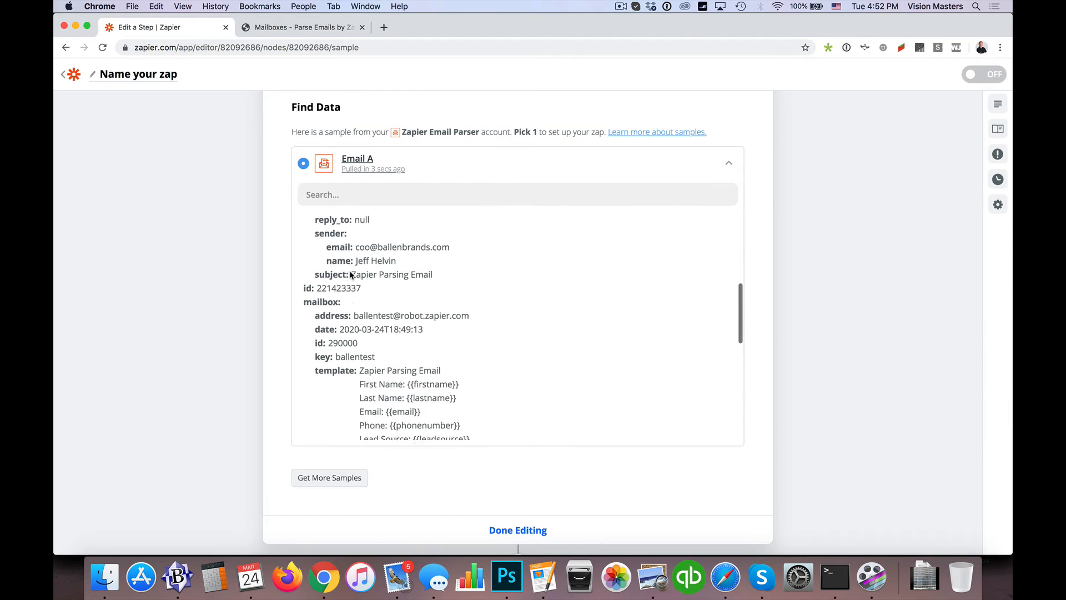
scroll(350, 271, "down", 1)
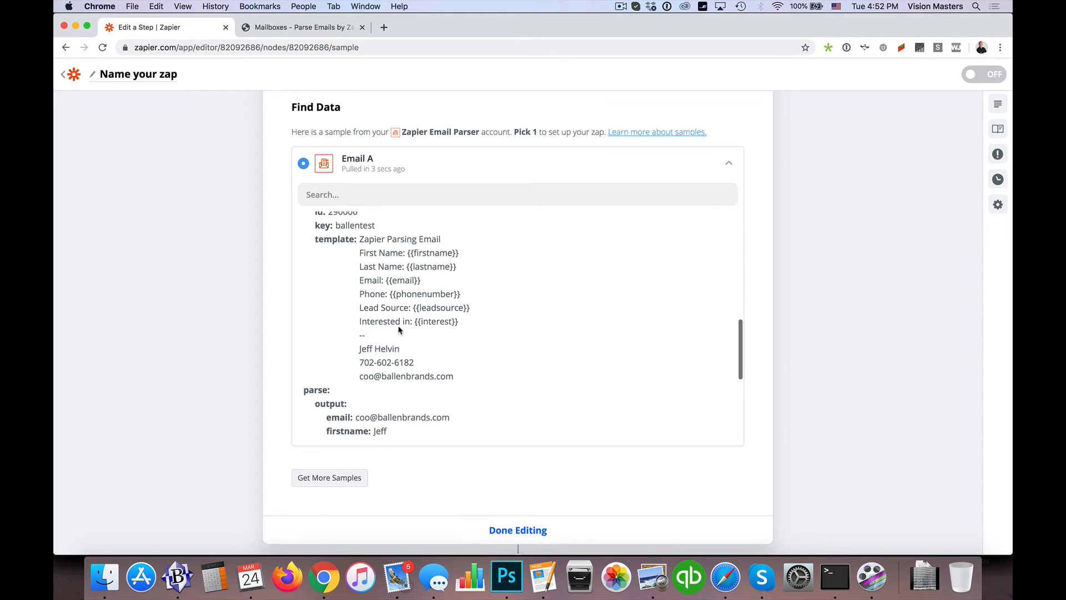
scroll(337, 283, "up", 5)
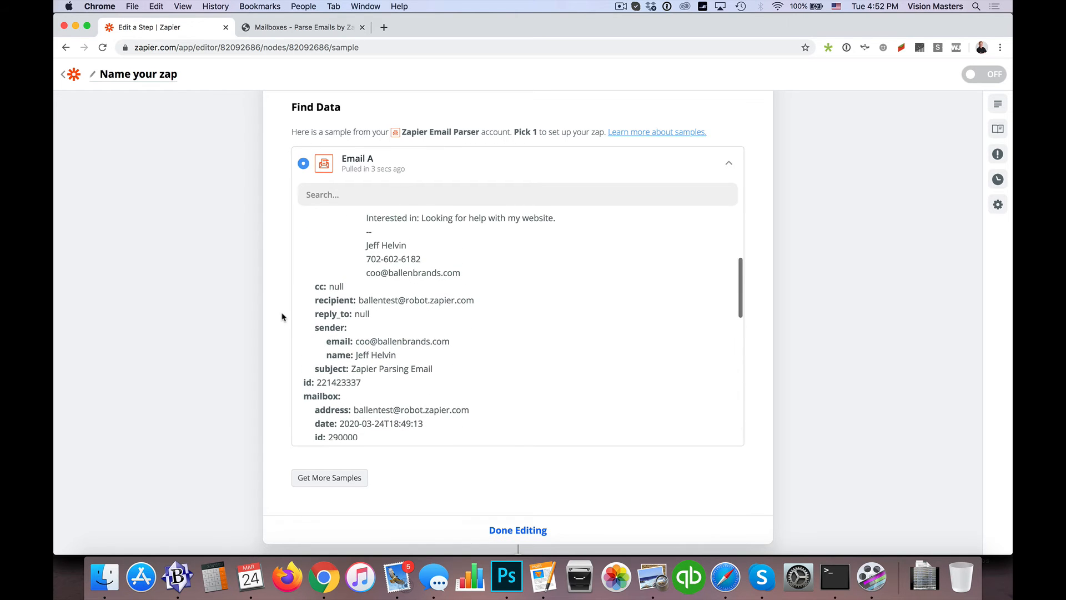
Finish editing the New Email trigger with sample Email A selected
scroll(294, 322, "down", 5)
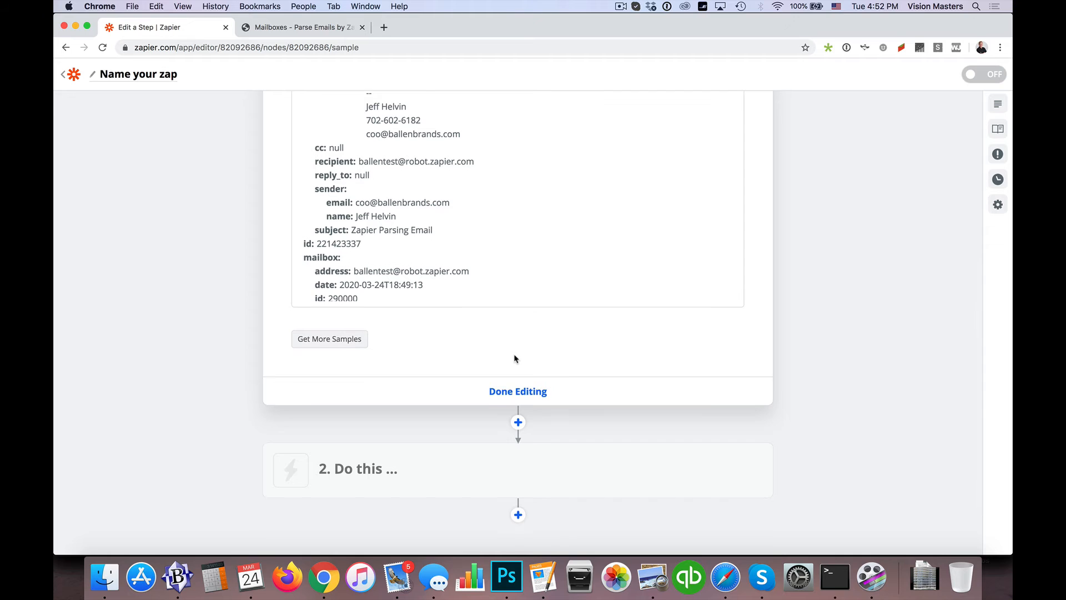
scroll(507, 371, "down", 1)
left_click(507, 371)
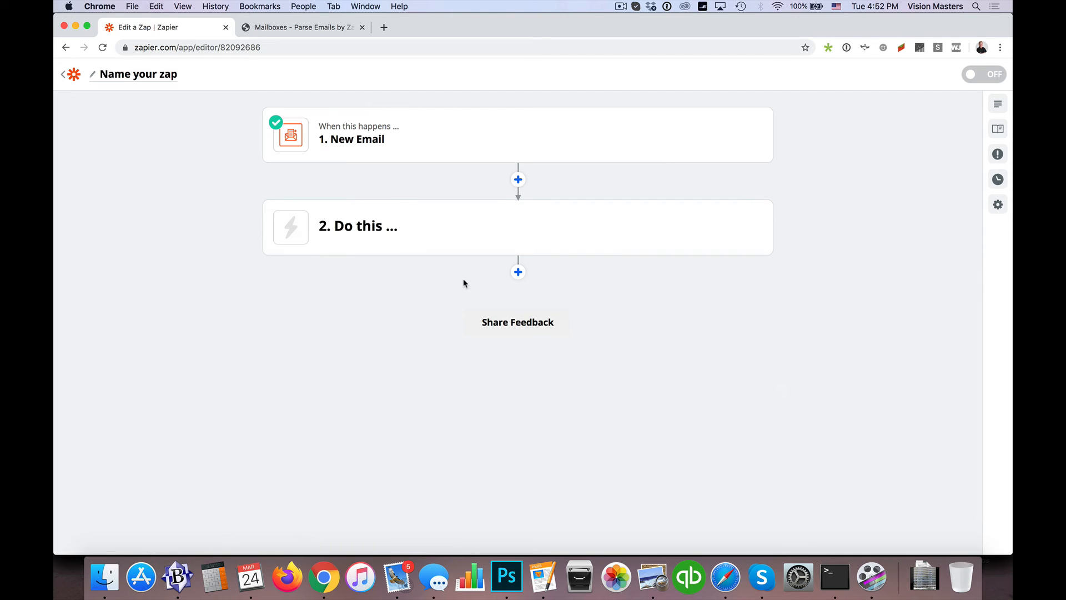
Set the Zap's second step to the Infusionsoft by Keap app with the Create/Update Contact action event and continue
left_click(364, 234)
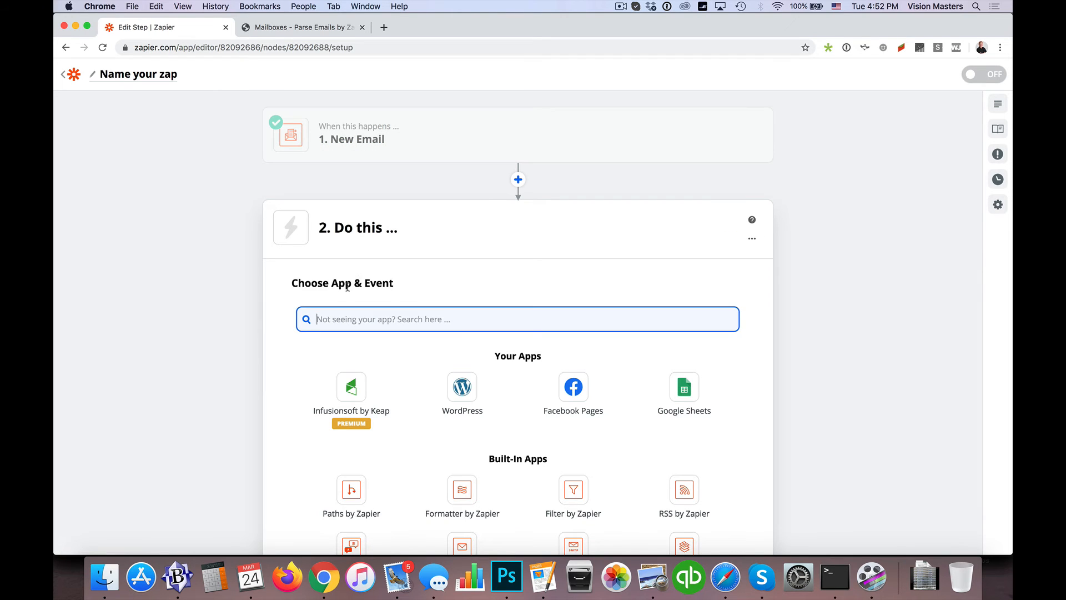
left_click(351, 386)
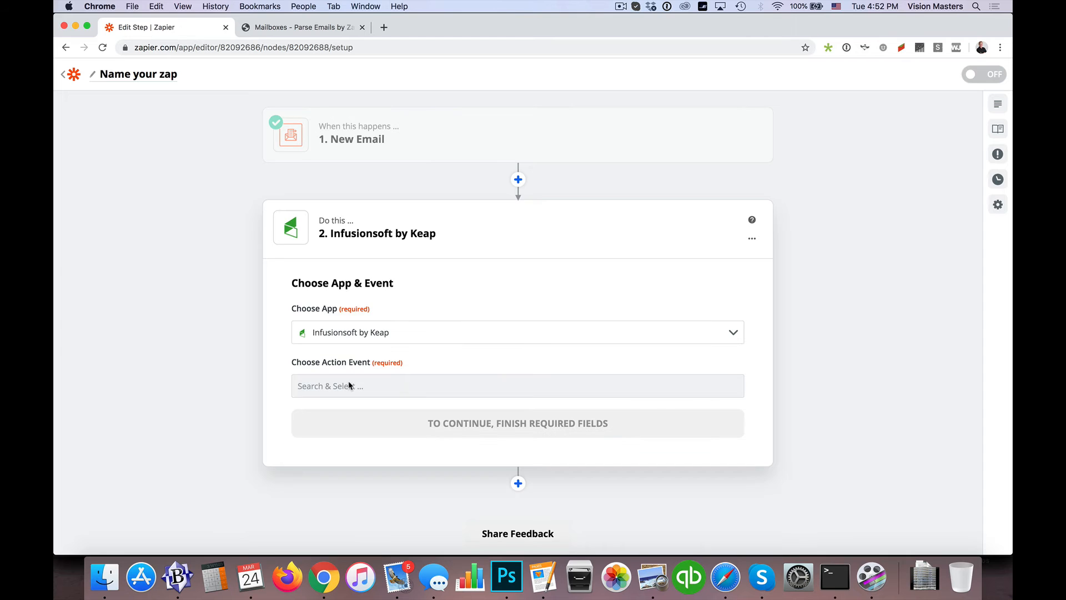
left_click(355, 337)
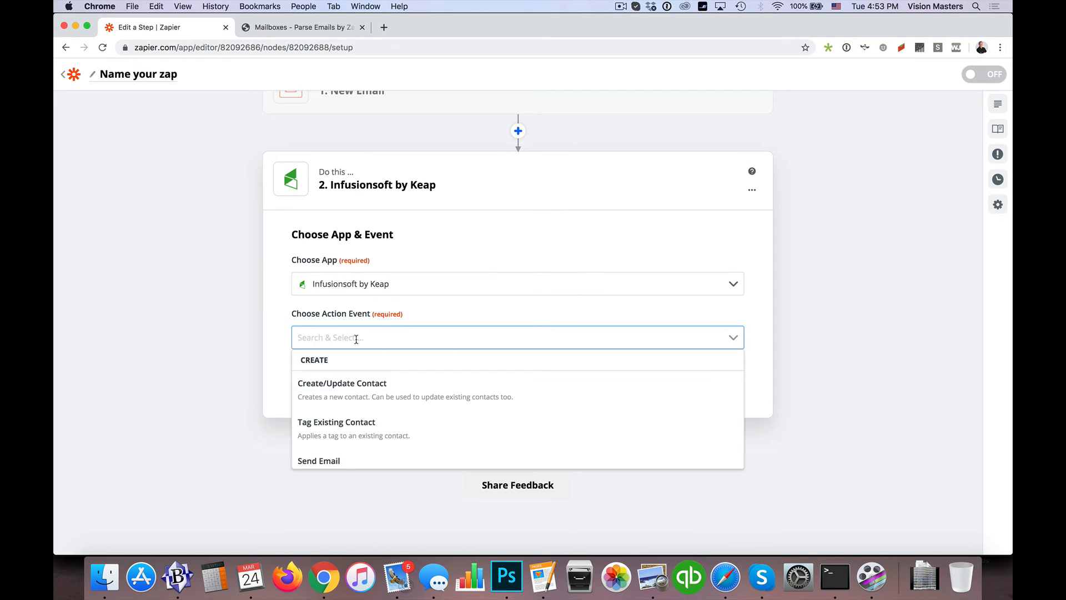
left_click(347, 388)
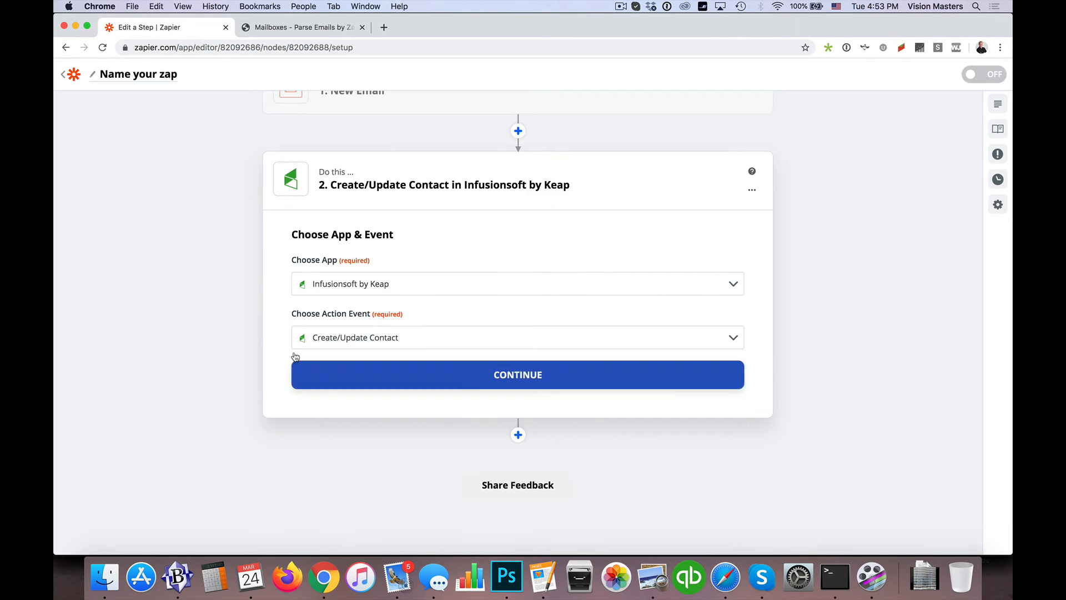
left_click(520, 367)
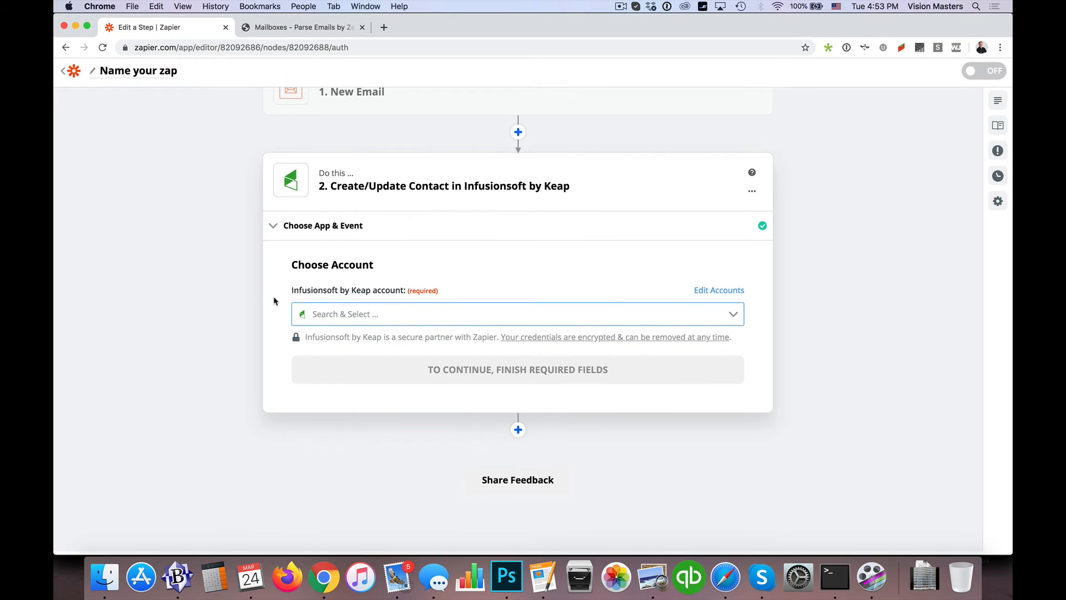
Choose the existing Infusionsoft account for the Create/Update Contact action and continue to the contact fields
left_click(380, 314)
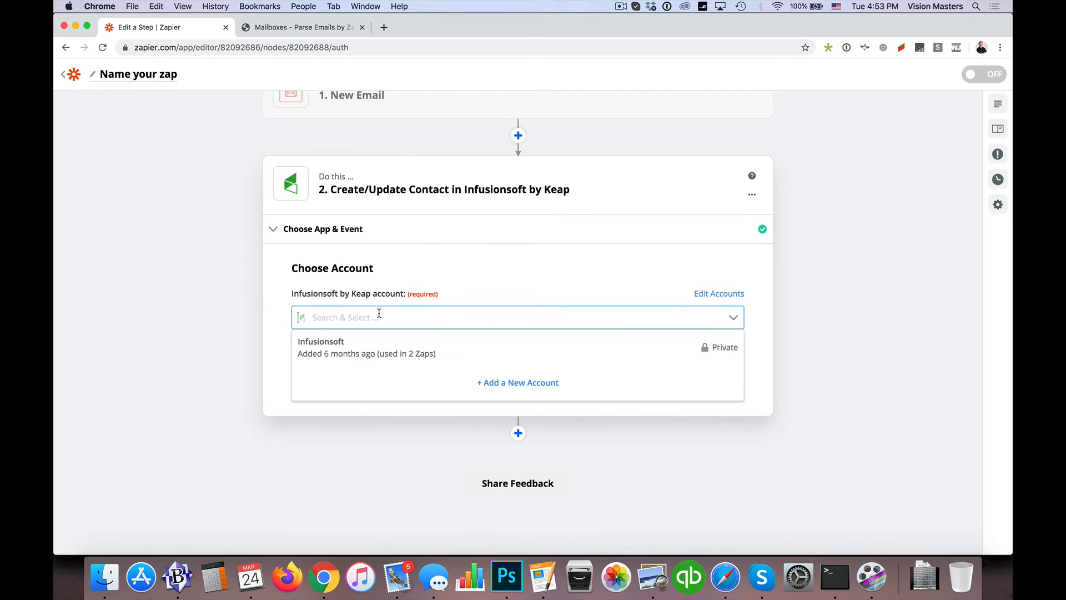
left_click(351, 345)
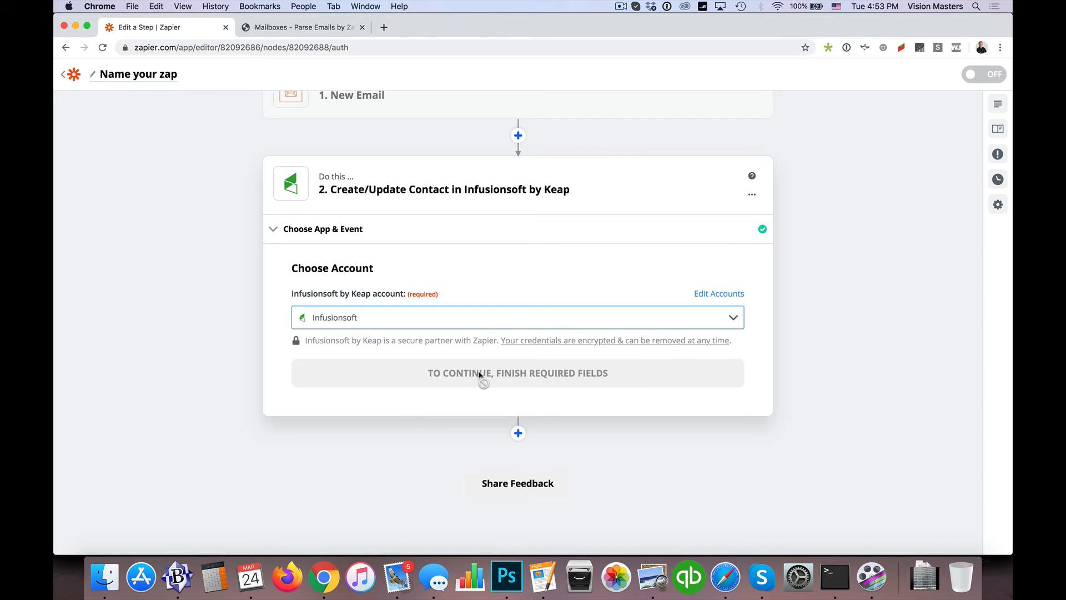
left_click(546, 367)
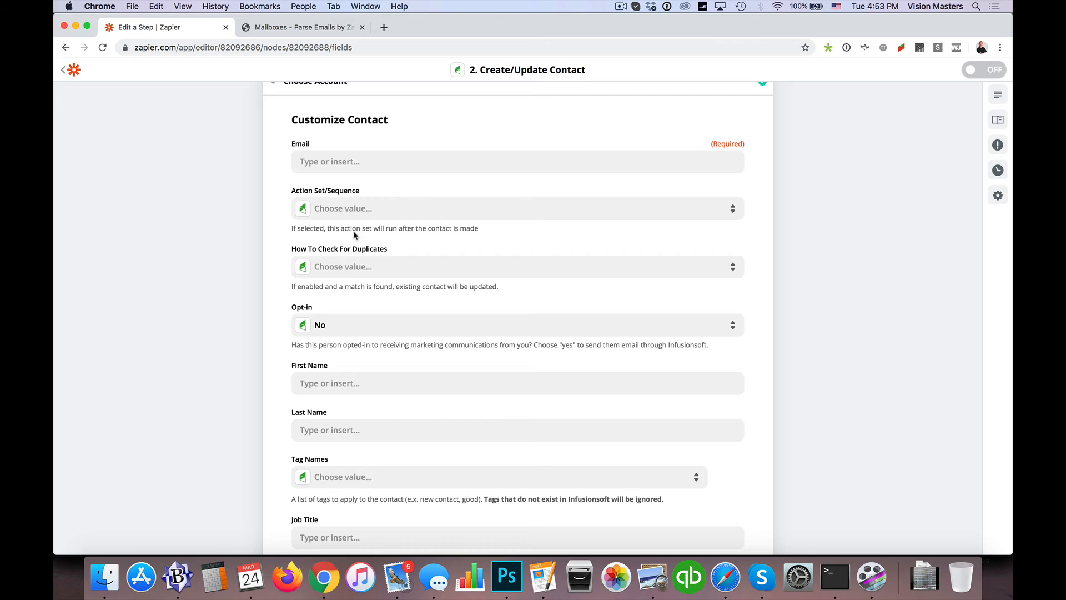
Try to show all the New Email data options for the contact's Email field
scroll(258, 162, "up", 1)
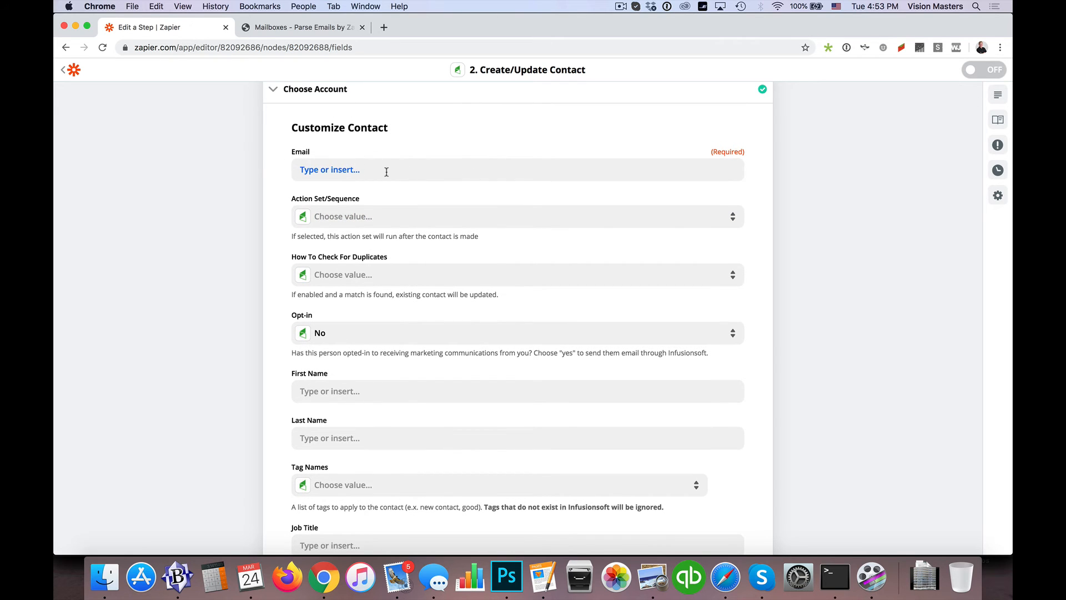
left_click(427, 171)
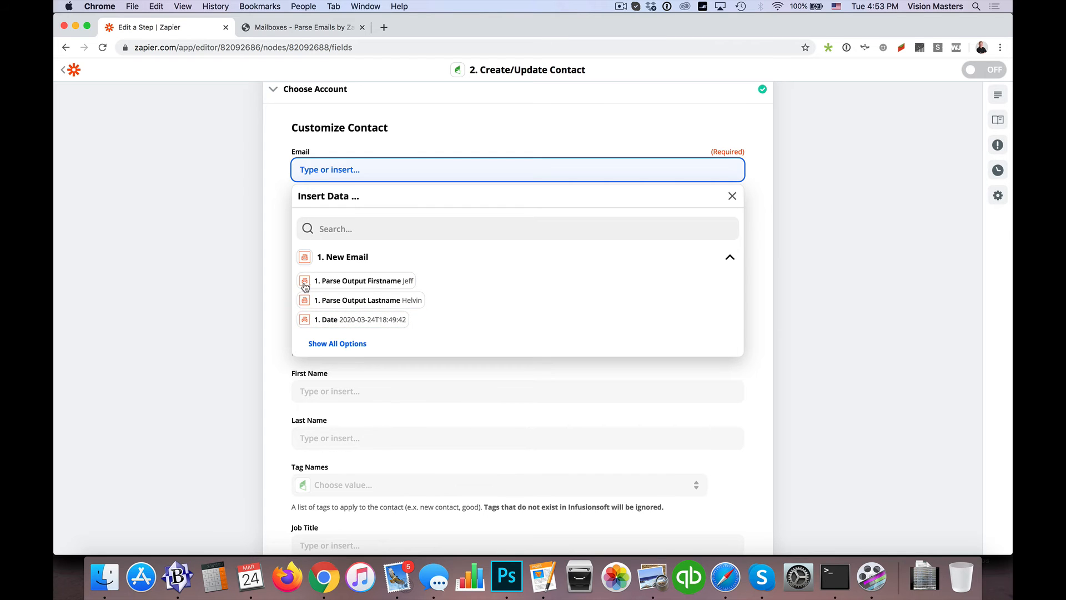
left_click(320, 344)
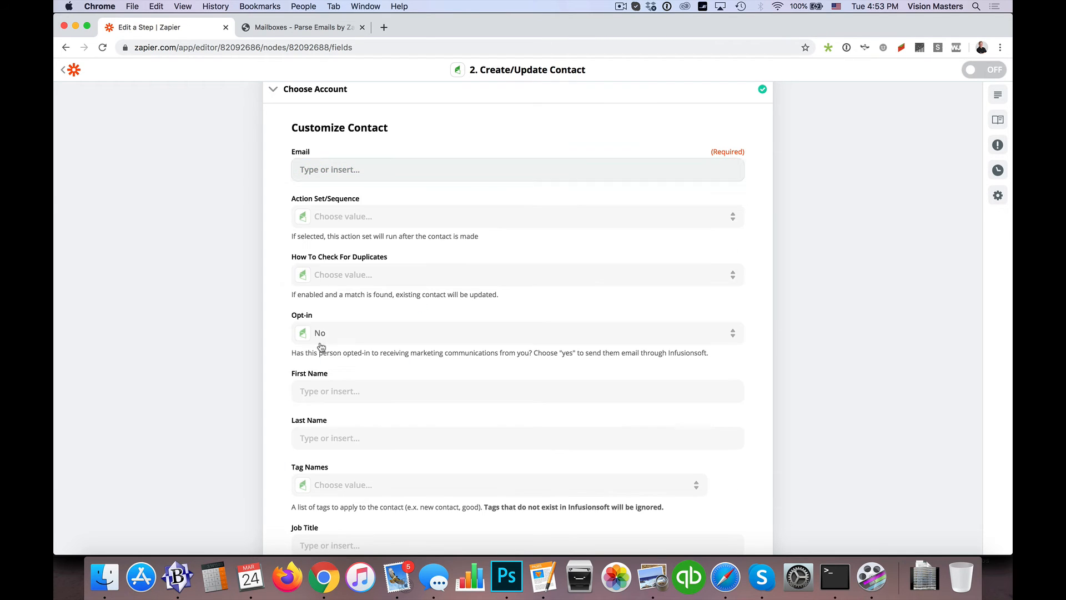
left_click(317, 170)
left_click(315, 344)
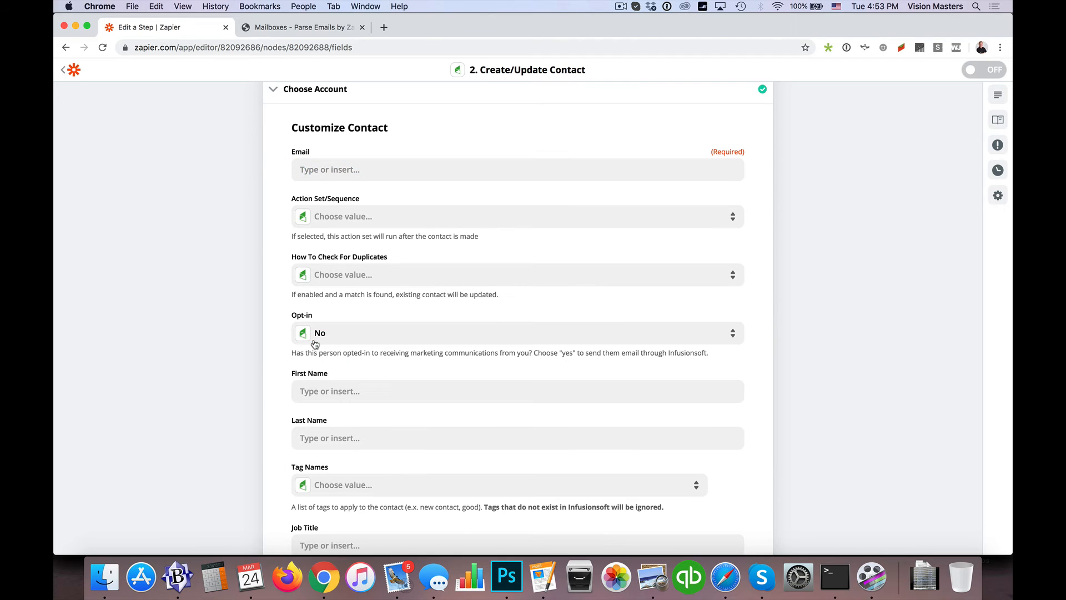
left_click(319, 169)
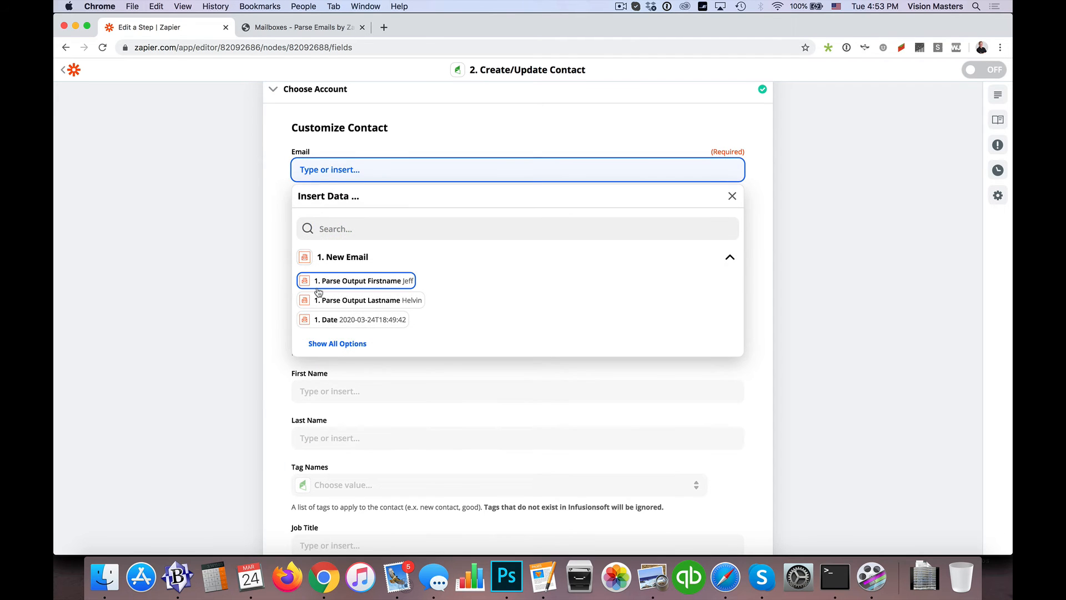
scroll(319, 292, "down", 1)
left_click(322, 304)
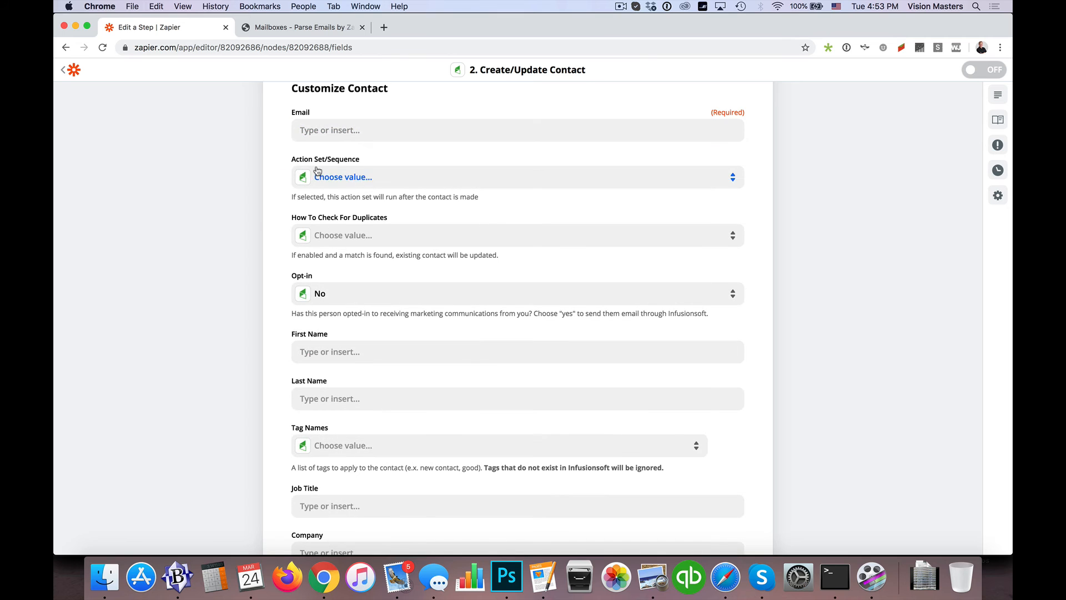
Search the insertable data for "emai" and map Parse Output Email to the contact's Email field
left_click(315, 128)
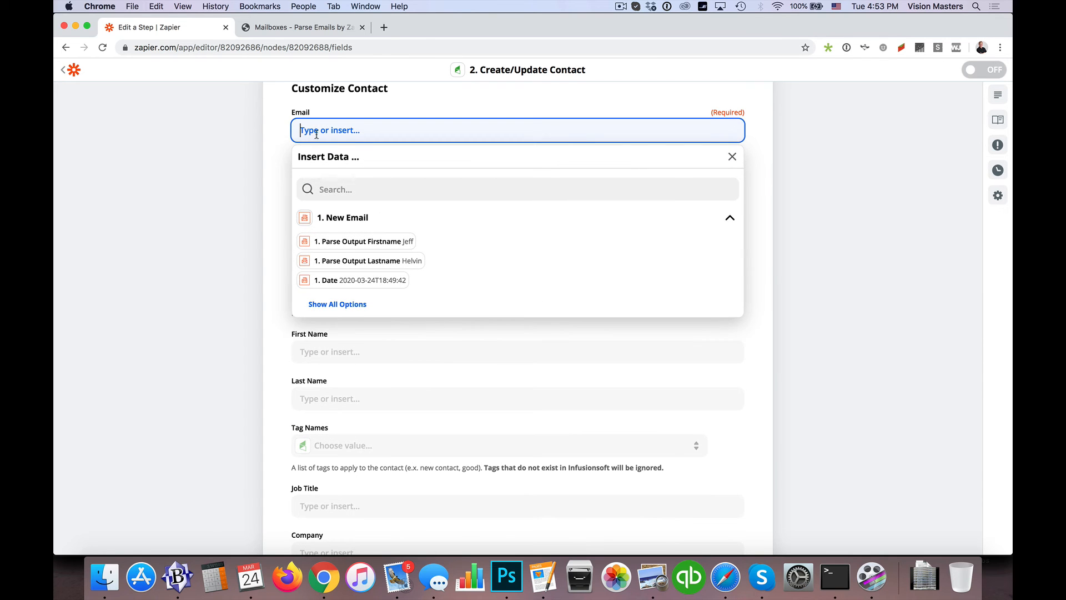
left_click(336, 187)
type("emai")
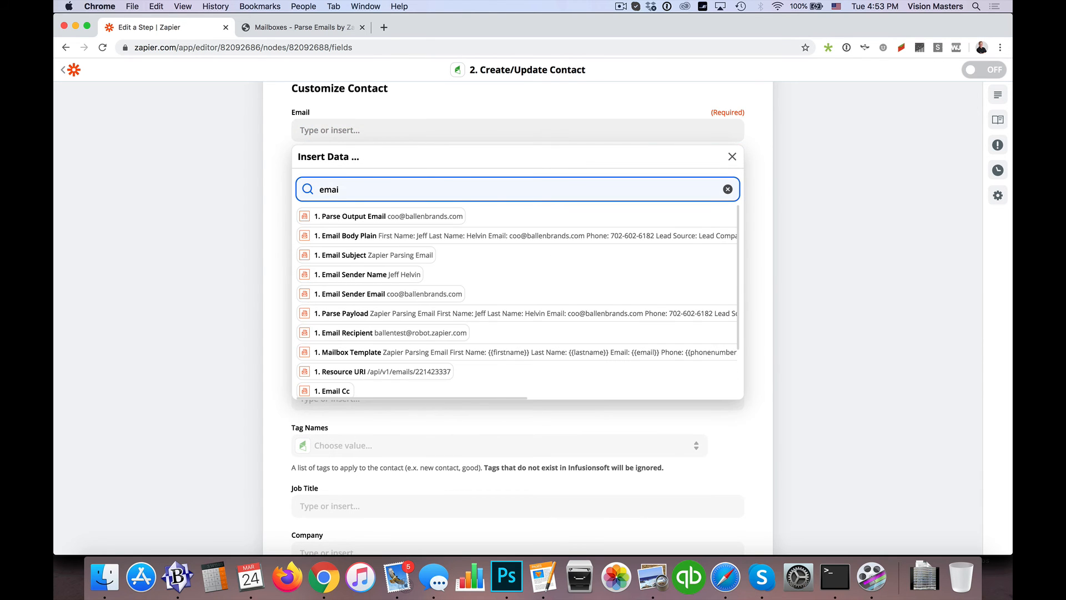
scroll(345, 283, "down", 1)
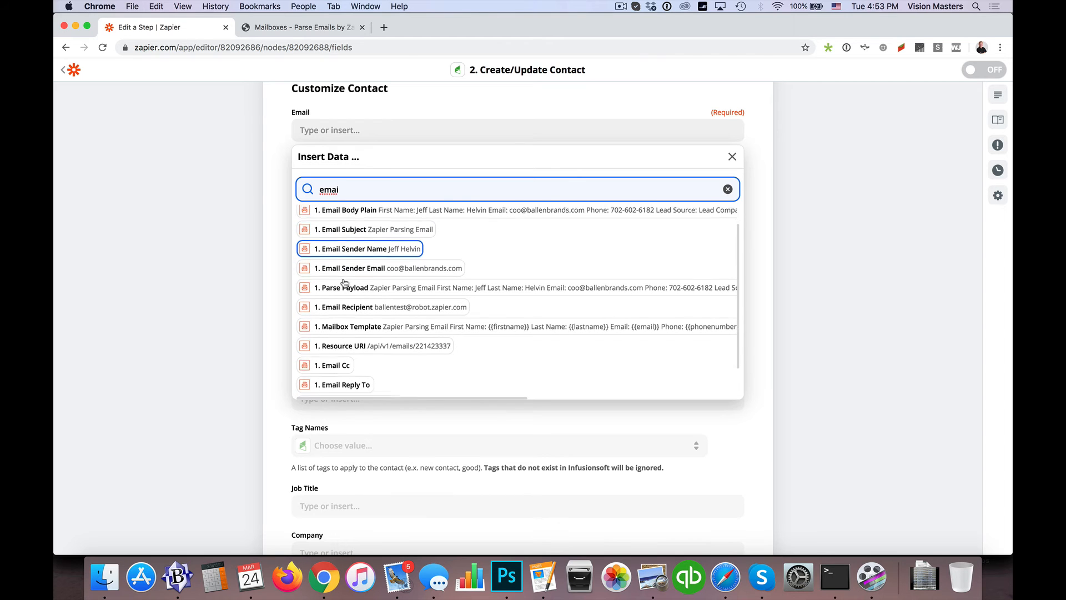
scroll(345, 284, "up", 1)
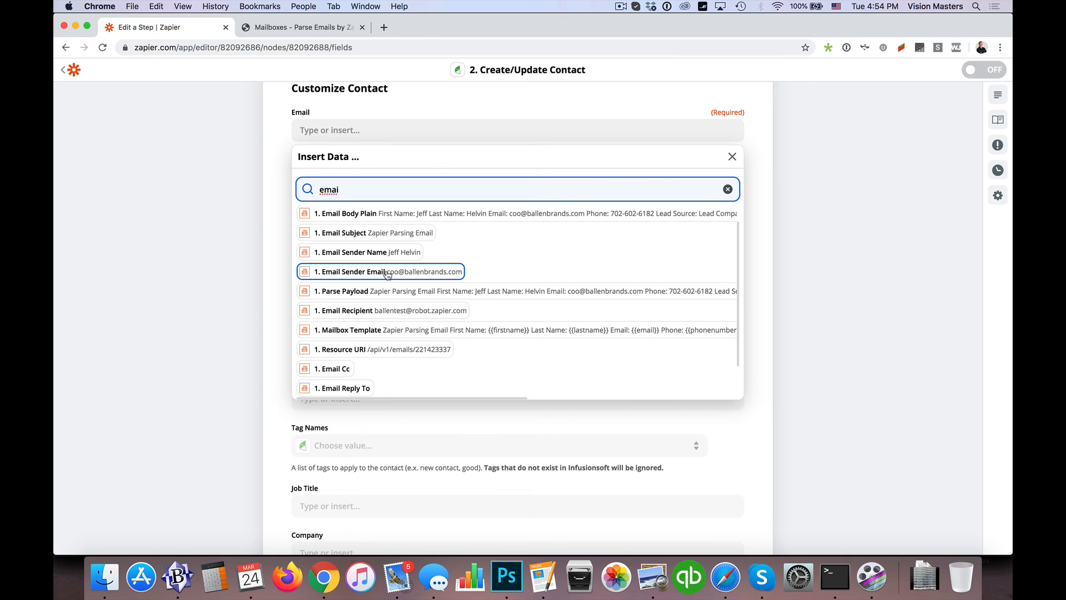
scroll(354, 318, "down", 2)
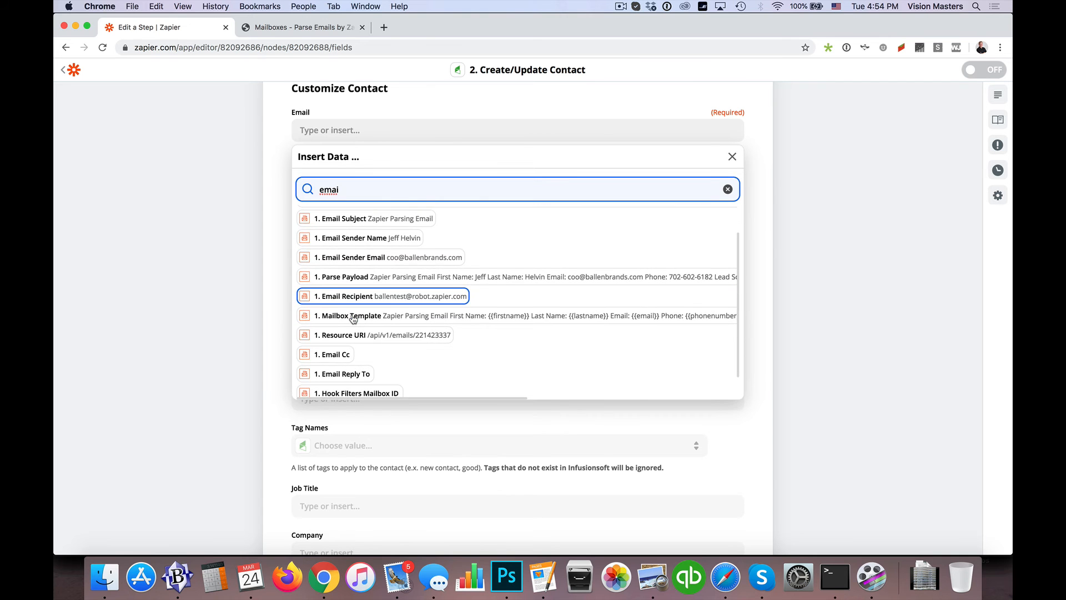
scroll(353, 318, "up", 1)
scroll(354, 318, "up", 2)
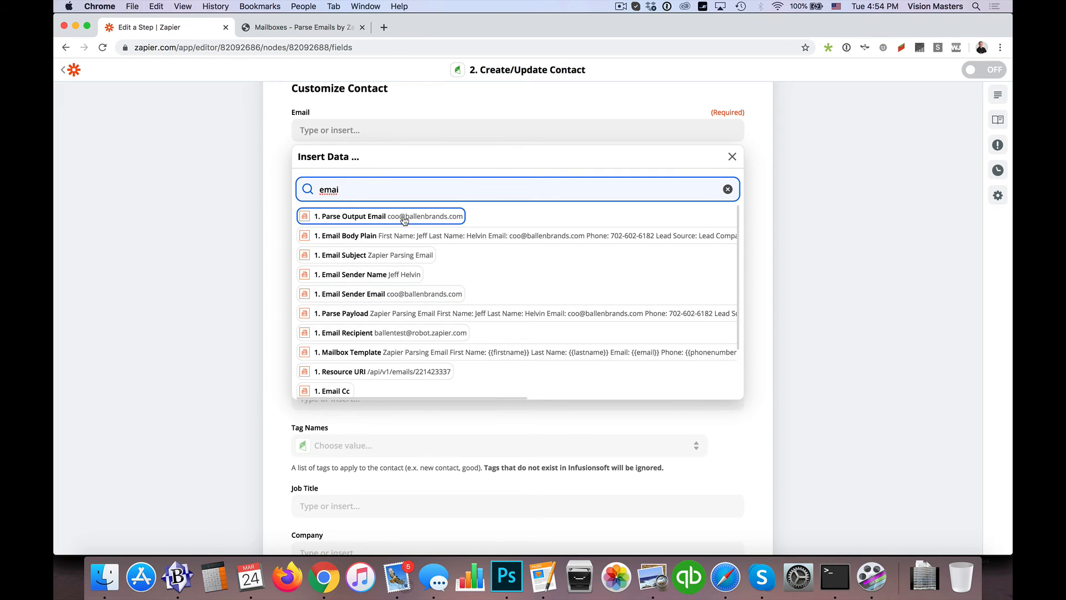
left_click(360, 218)
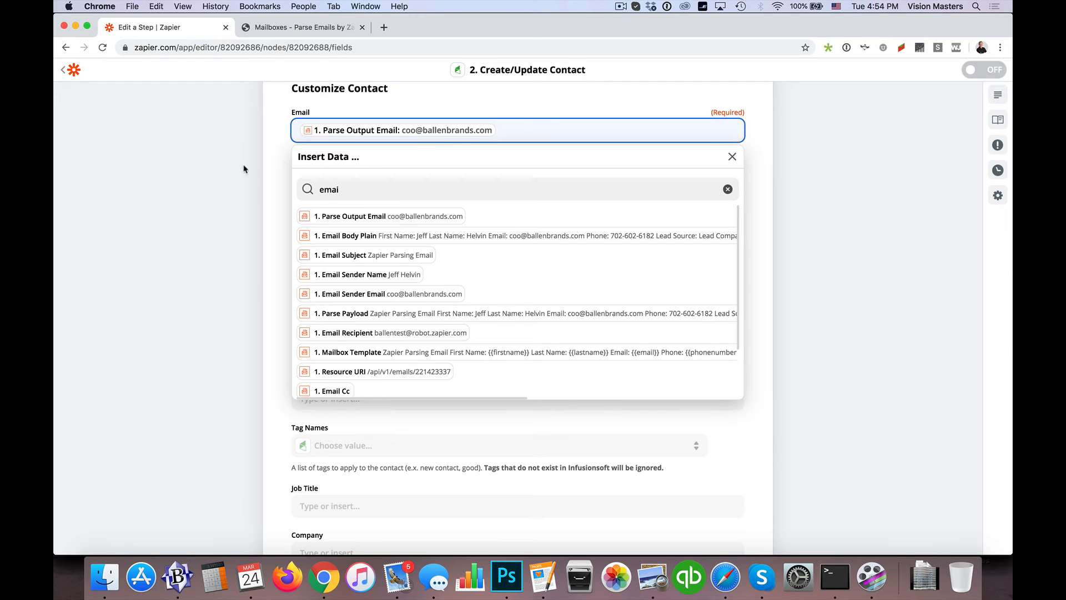
left_click(277, 188)
Set How To Check For Duplicates to Email
scroll(278, 188, "down", 1)
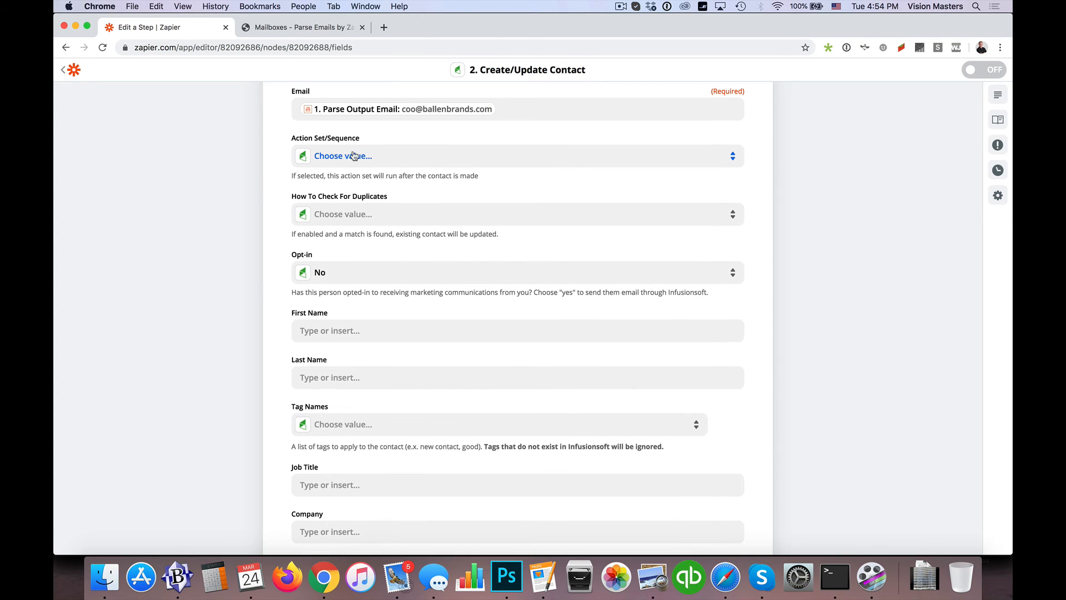
scroll(356, 157, "down", 2)
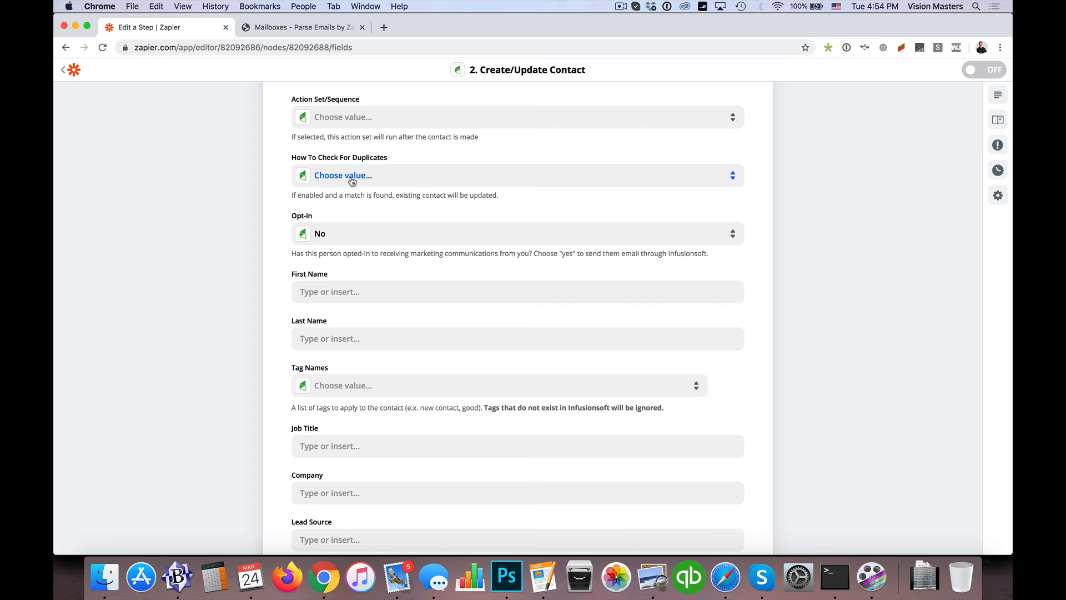
left_click(345, 174)
left_click(329, 304)
Search the insertable data for "firs" and map Parse Output Firstname to the contact's First Name field
scroll(264, 273, "down", 3)
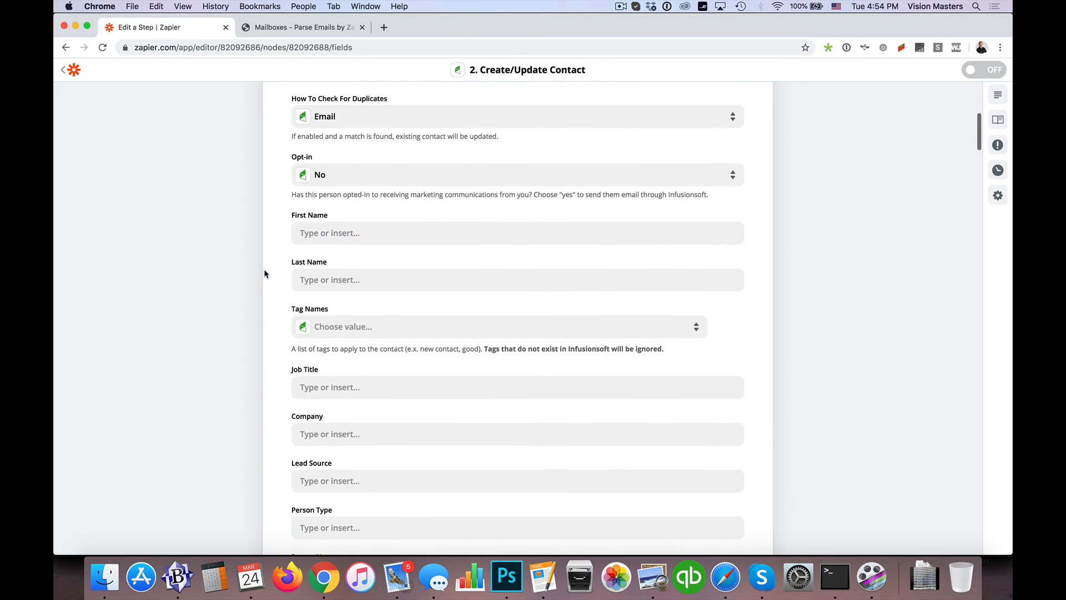
left_click(347, 231)
type("Je")
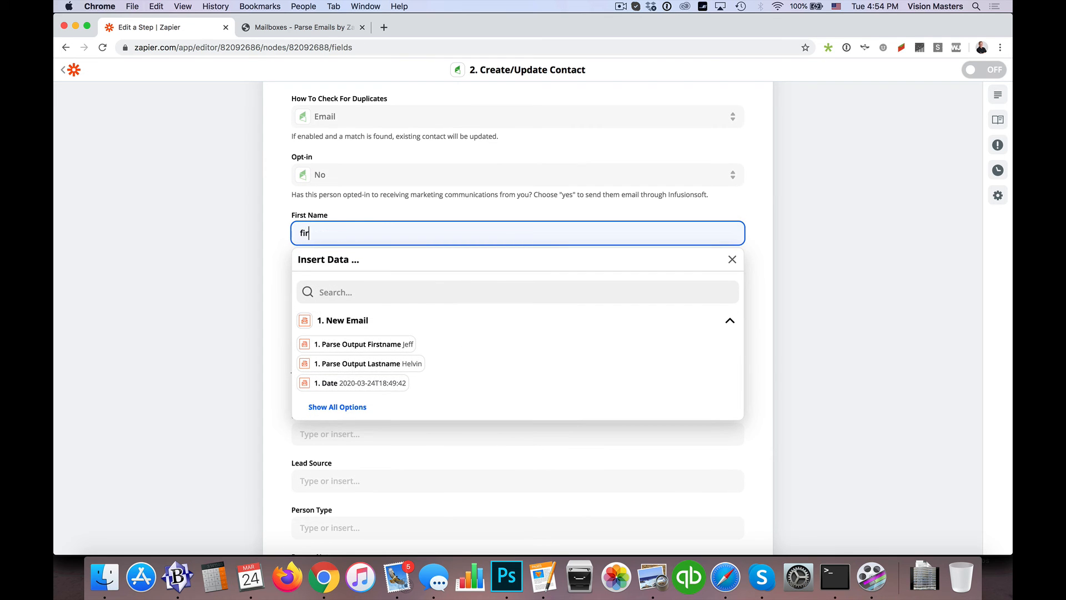
key("BackSpace")
key("BackSpace")
left_click(334, 291)
type("firs")
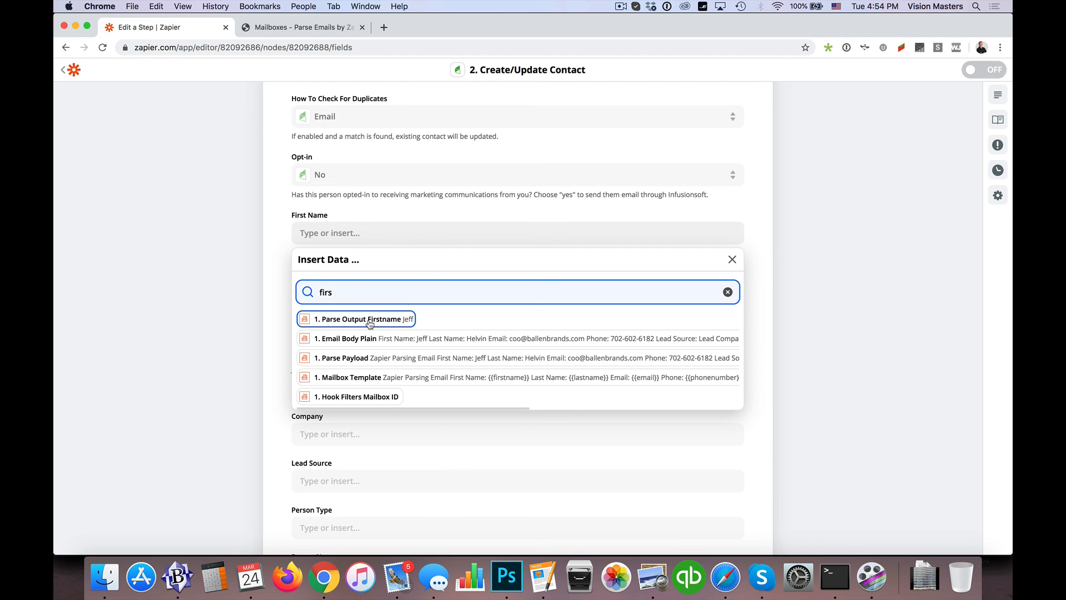
left_click(370, 320)
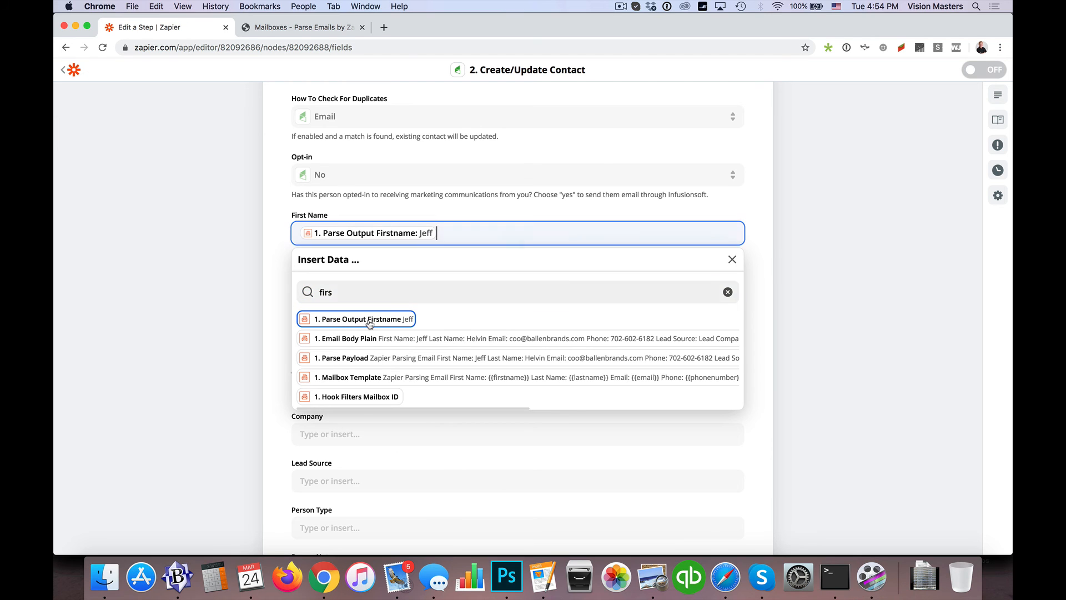
left_click(278, 288)
Map Parse Output Lastname to the contact's Last Name field
left_click(357, 280)
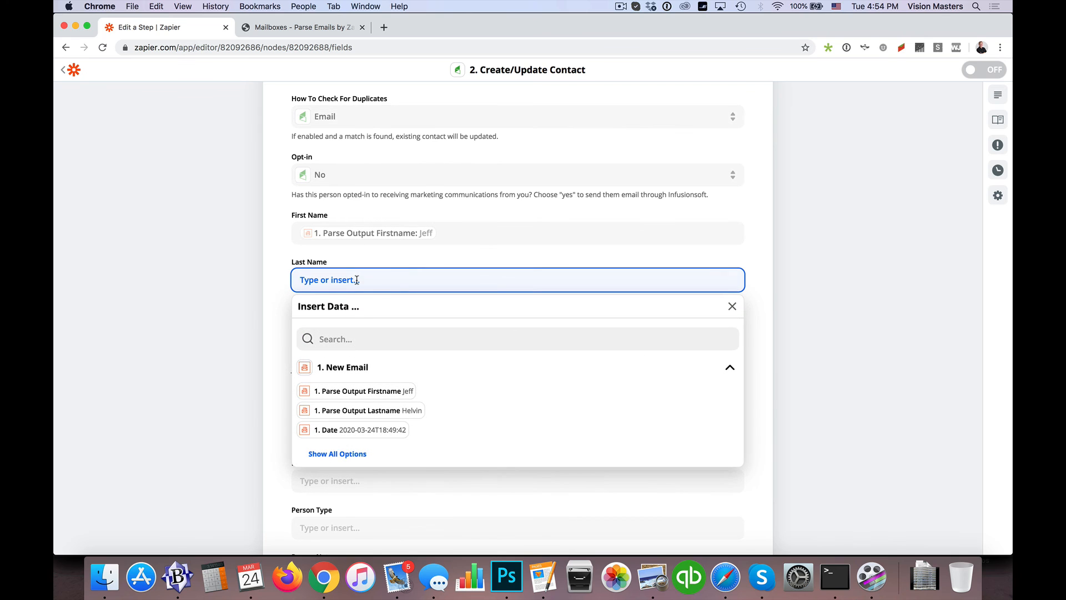
left_click(362, 412)
left_click(268, 347)
Search the insertable data for "lead" and map Parse Output Leadsource to the contact's Lead Source field
scroll(269, 345, "down", 3)
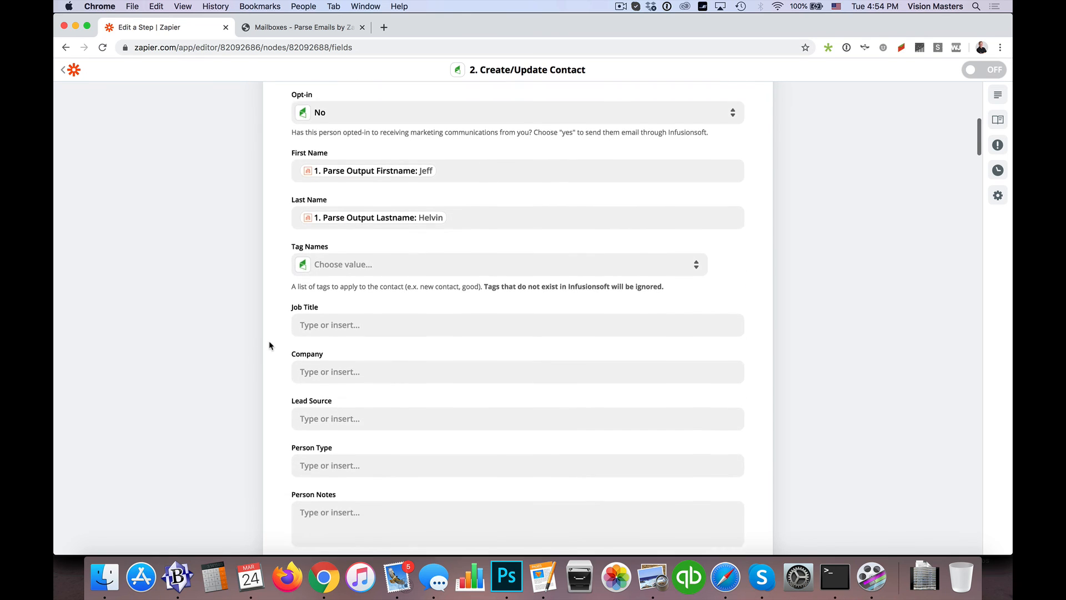
scroll(270, 346, "down", 2)
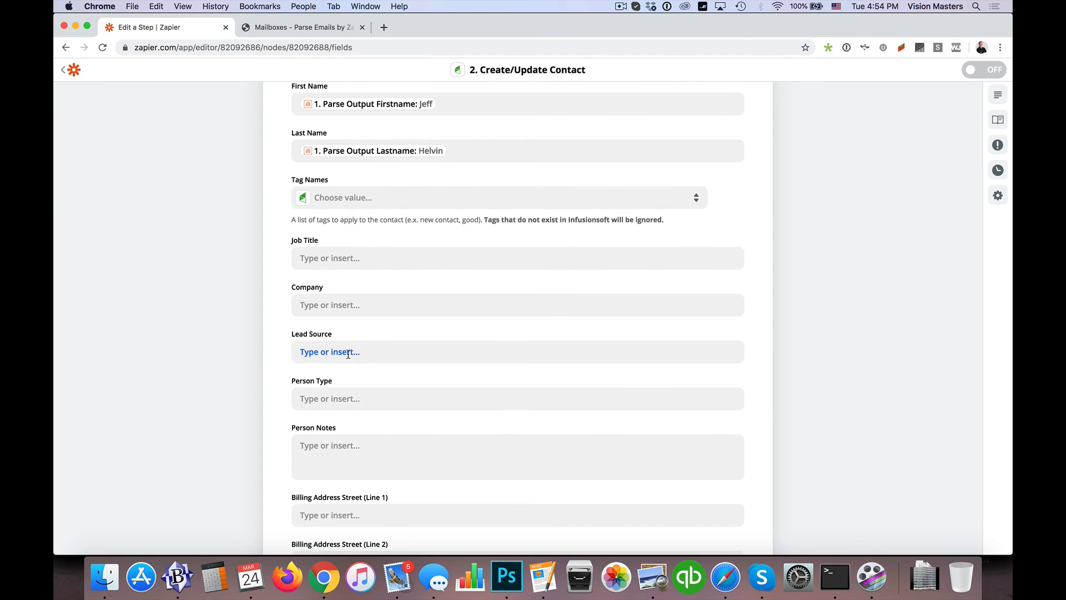
left_click(347, 353)
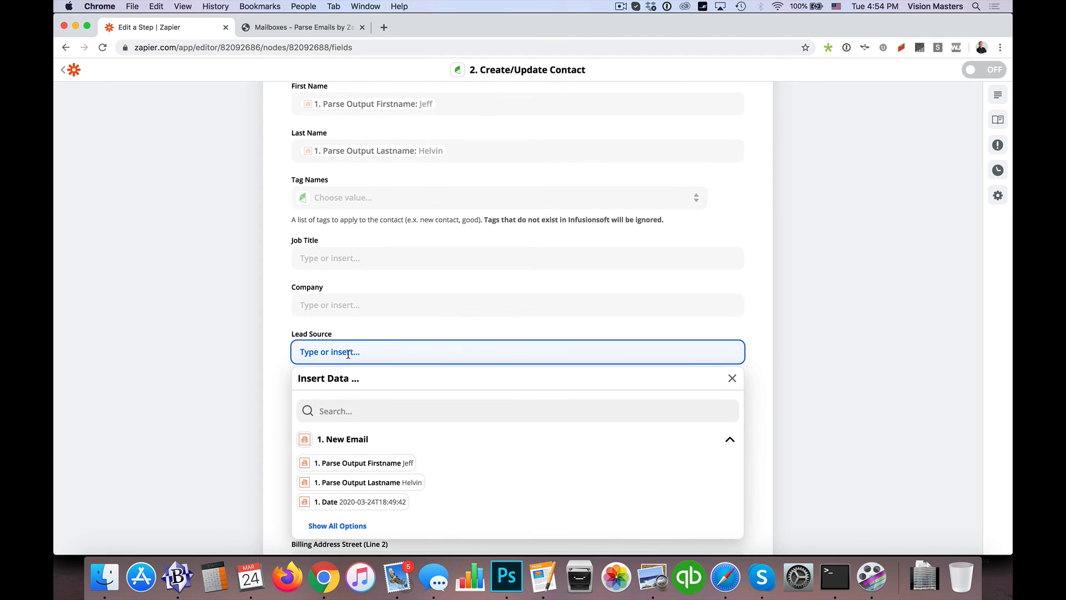
left_click(349, 409)
type("lead")
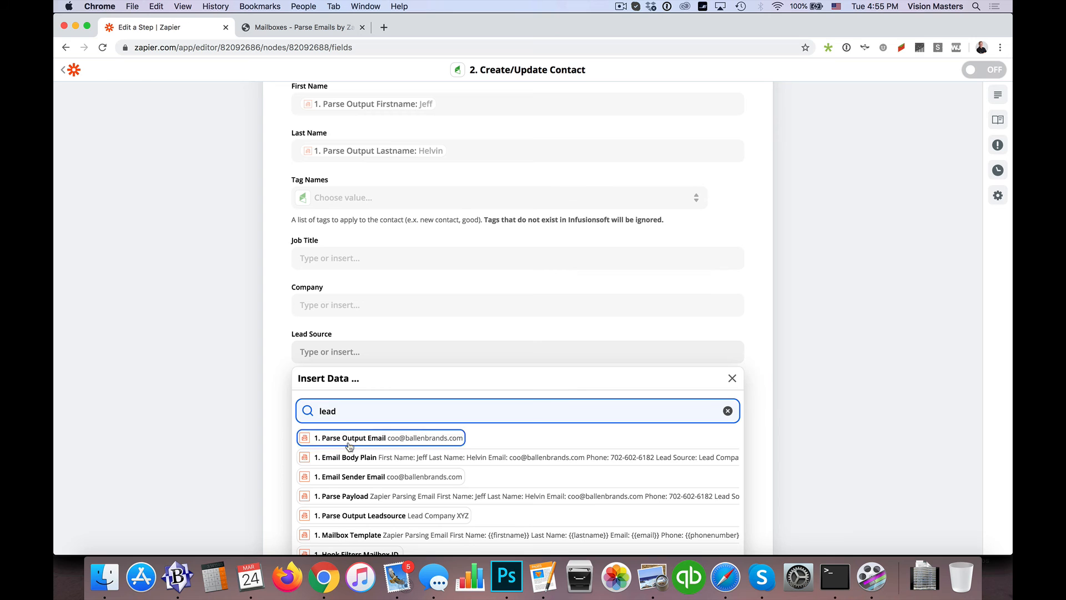
key("Down")
key("Down")
key("Down")
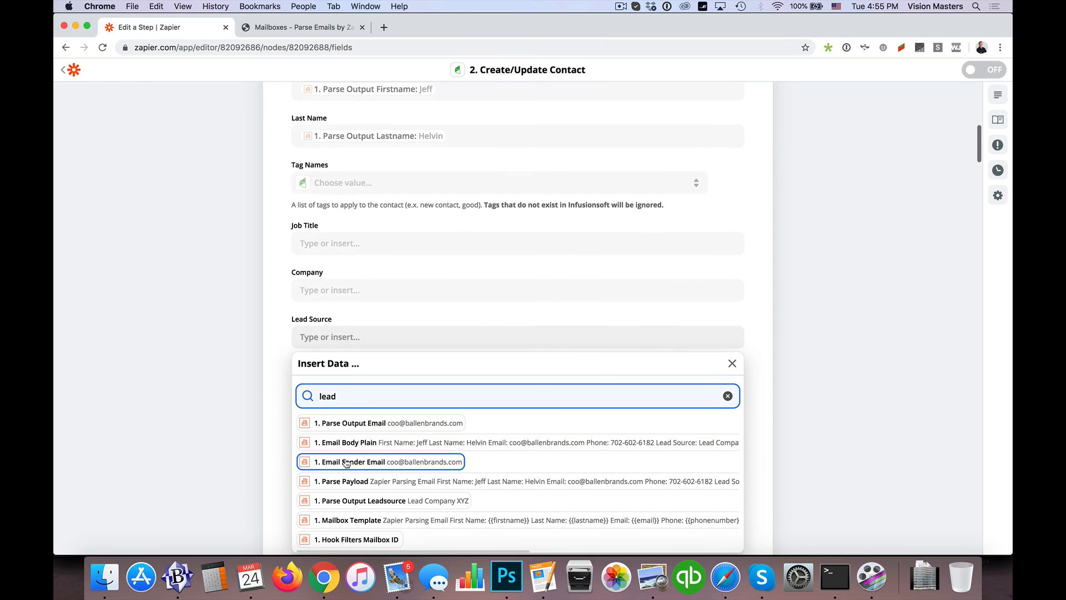
key("Down")
key("Down")
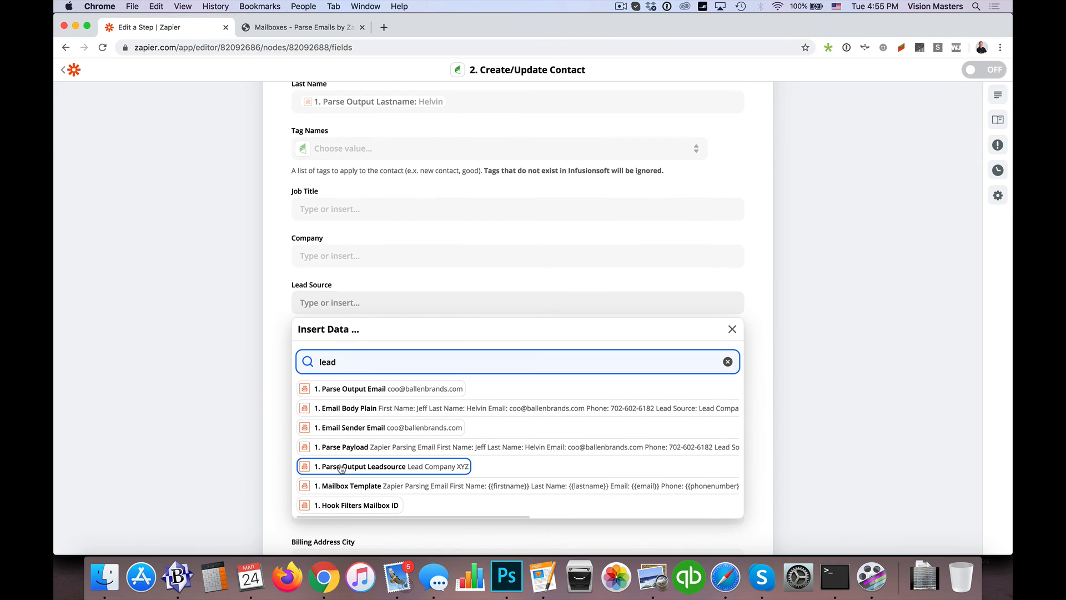
key("Return")
left_click(255, 351)
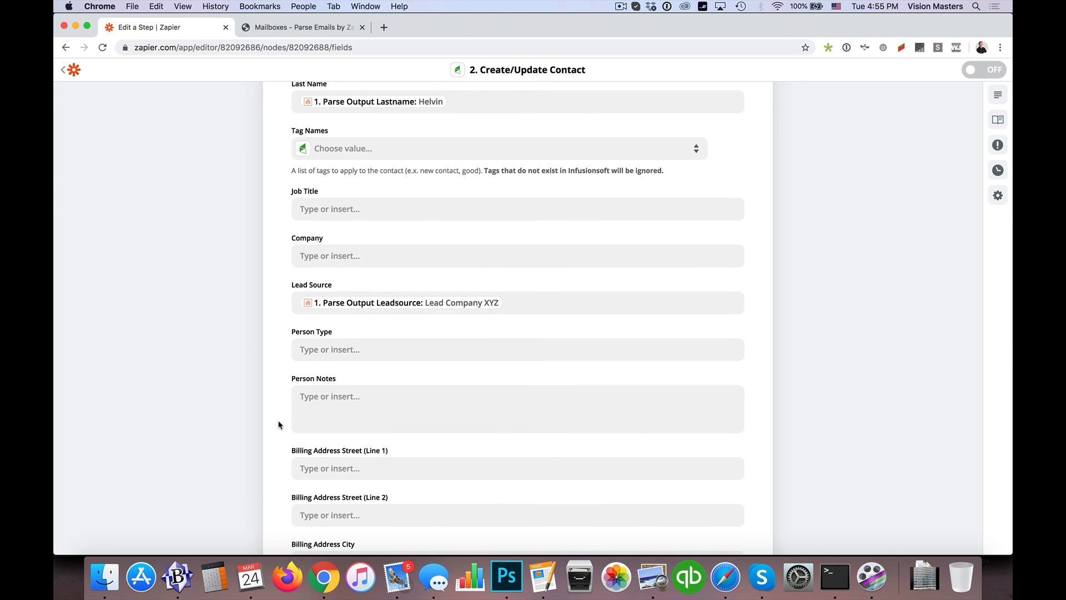
Review the remaining contact fields through Time Total and the existing mappings in the Create/Update Contact action
scroll(280, 425, "down", 3)
scroll(265, 415, "down", 2)
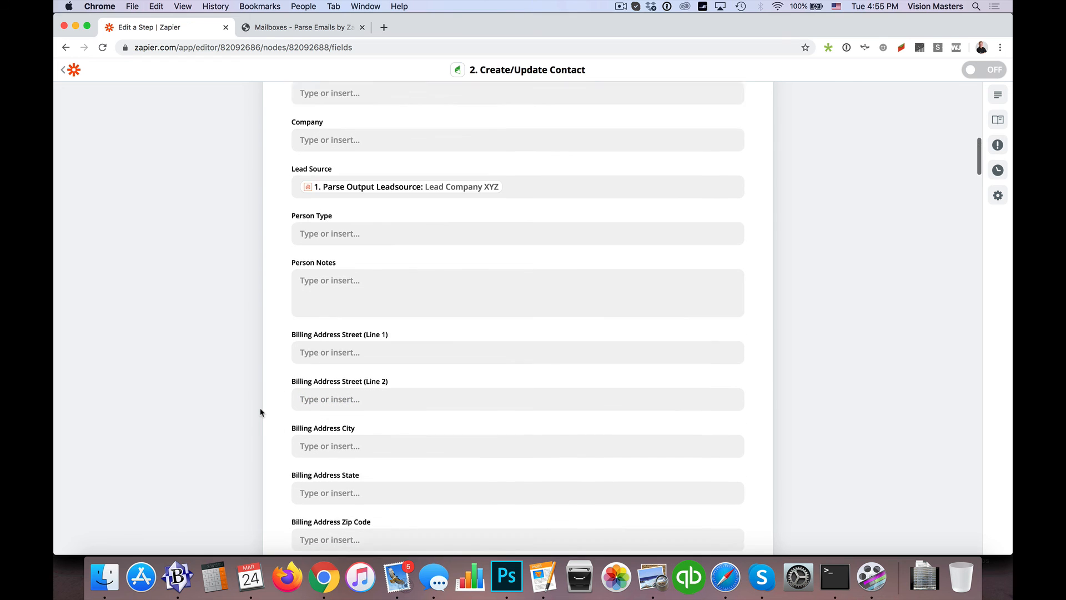
scroll(260, 412, "down", 20)
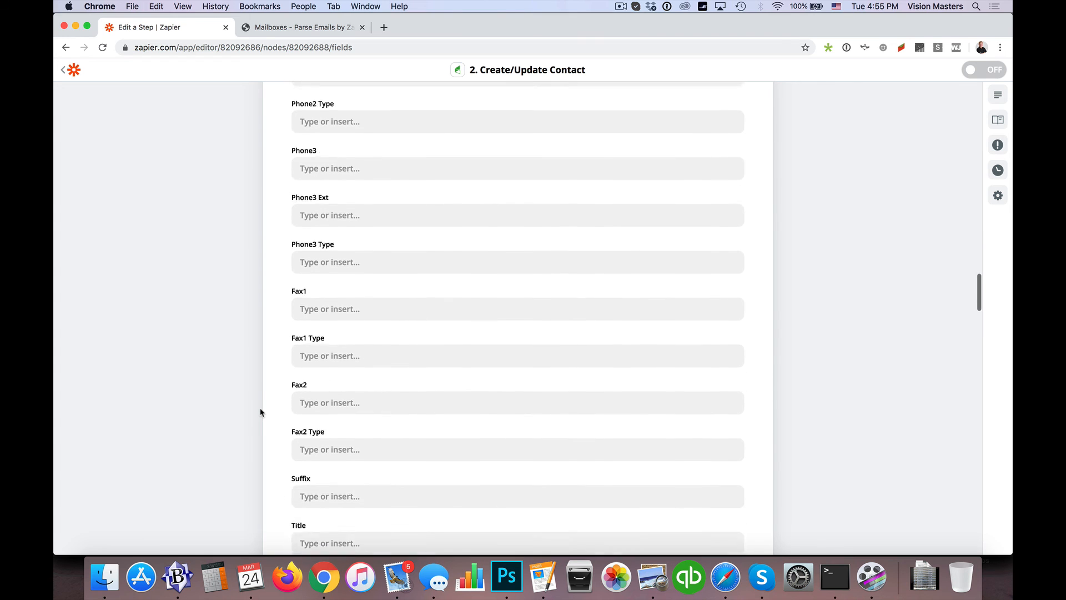
scroll(260, 413, "down", 20)
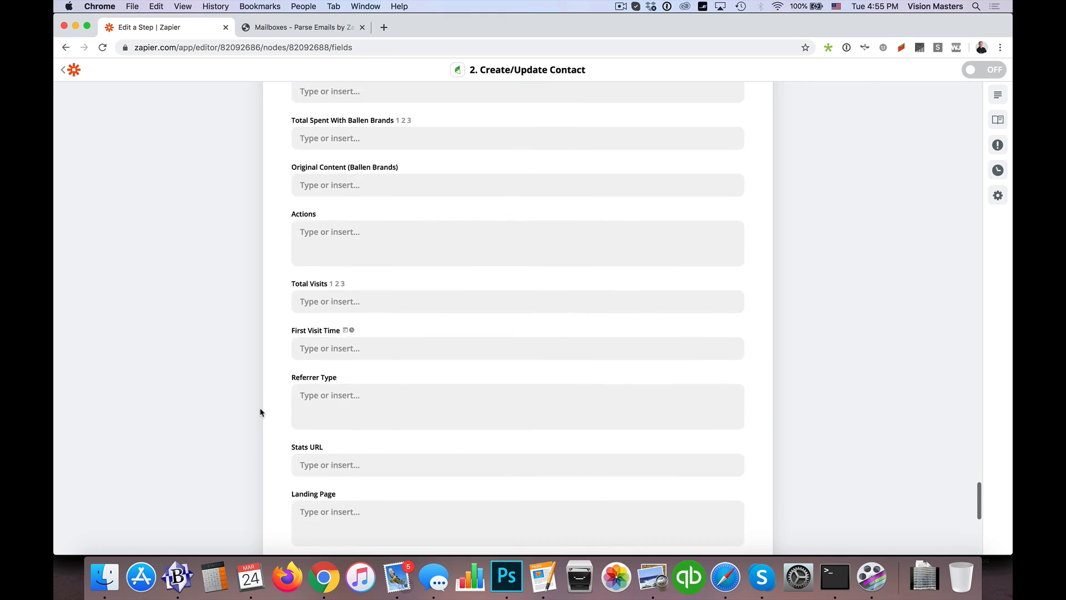
scroll(260, 412, "down", 8)
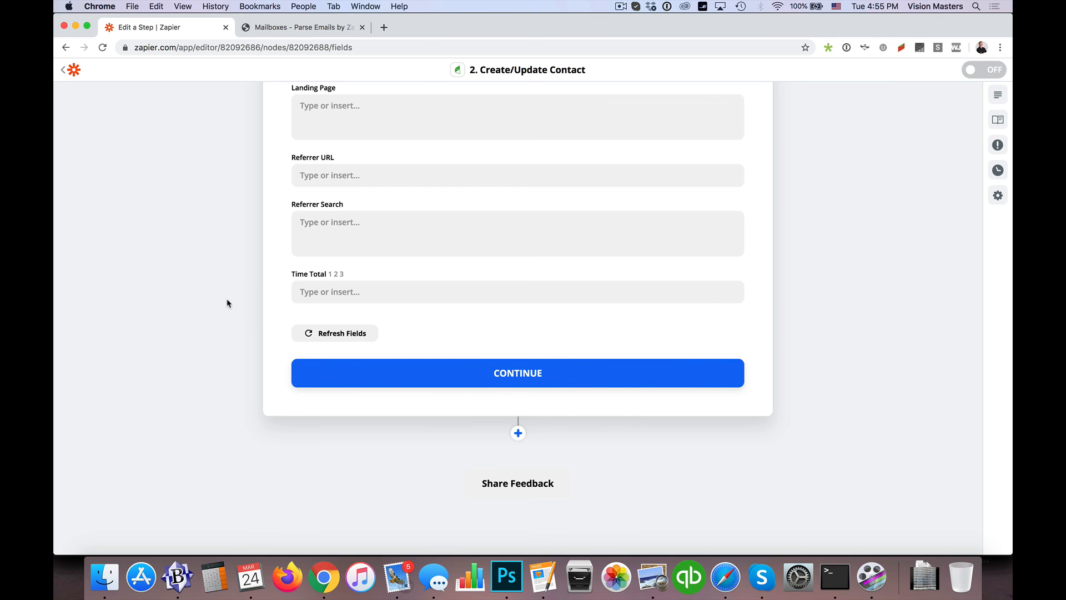
scroll(241, 323, "up", 20)
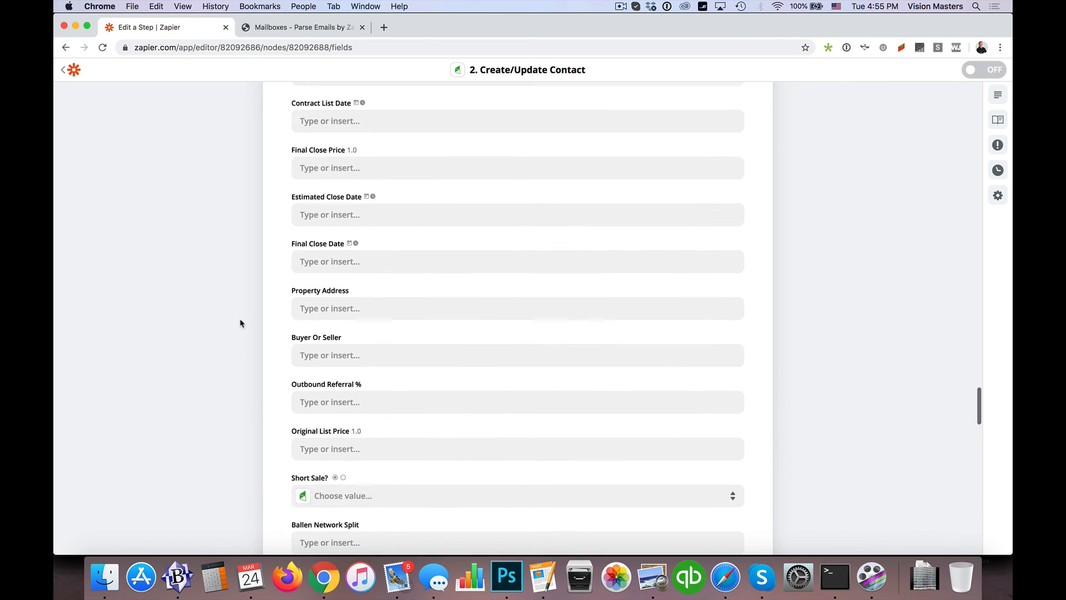
scroll(241, 324, "up", 20)
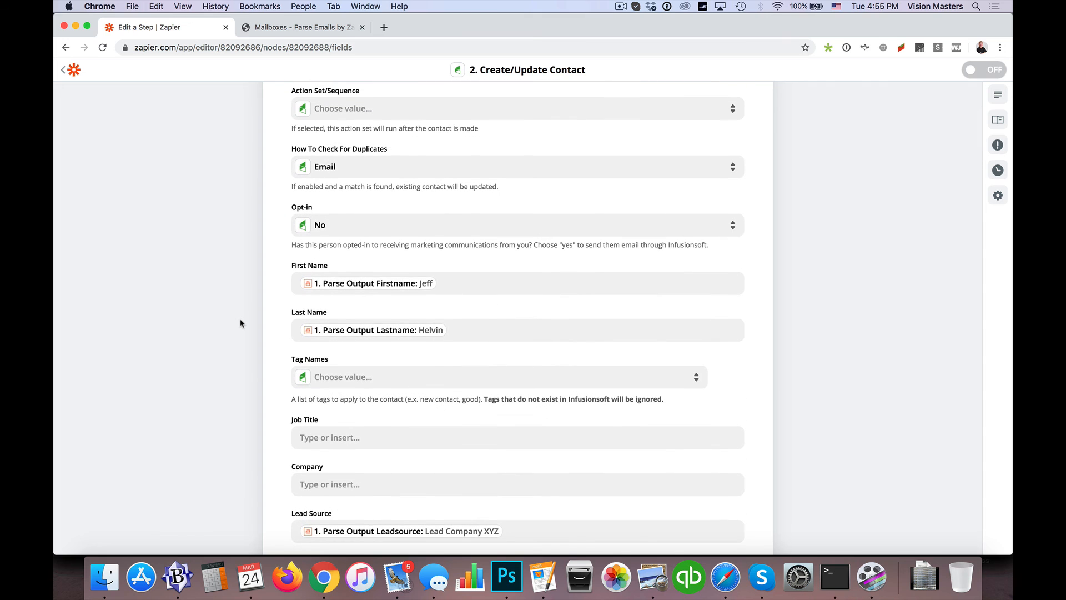
scroll(240, 323, "up", 6)
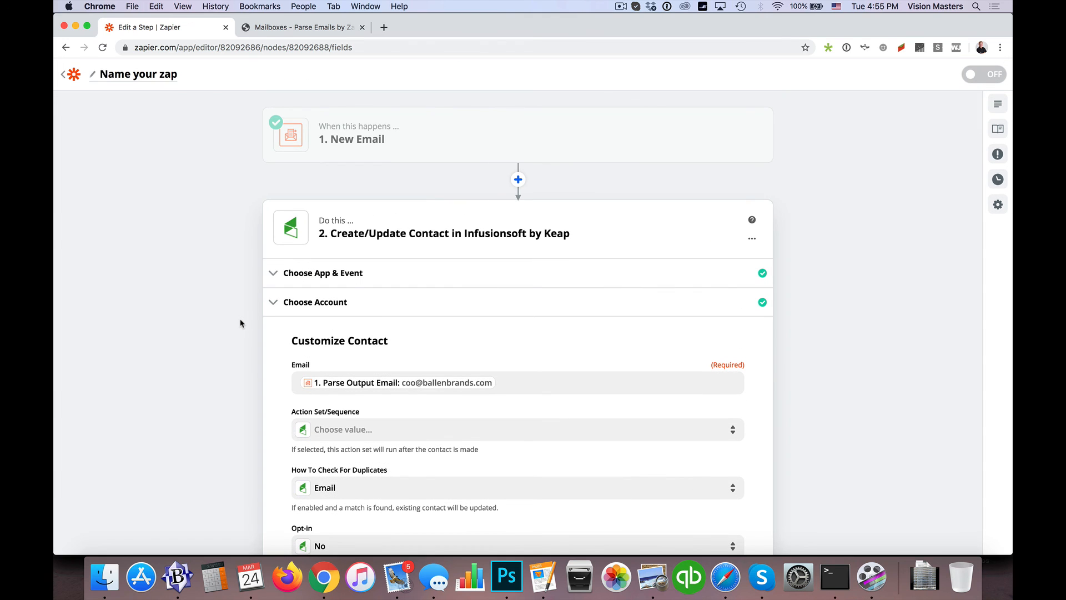